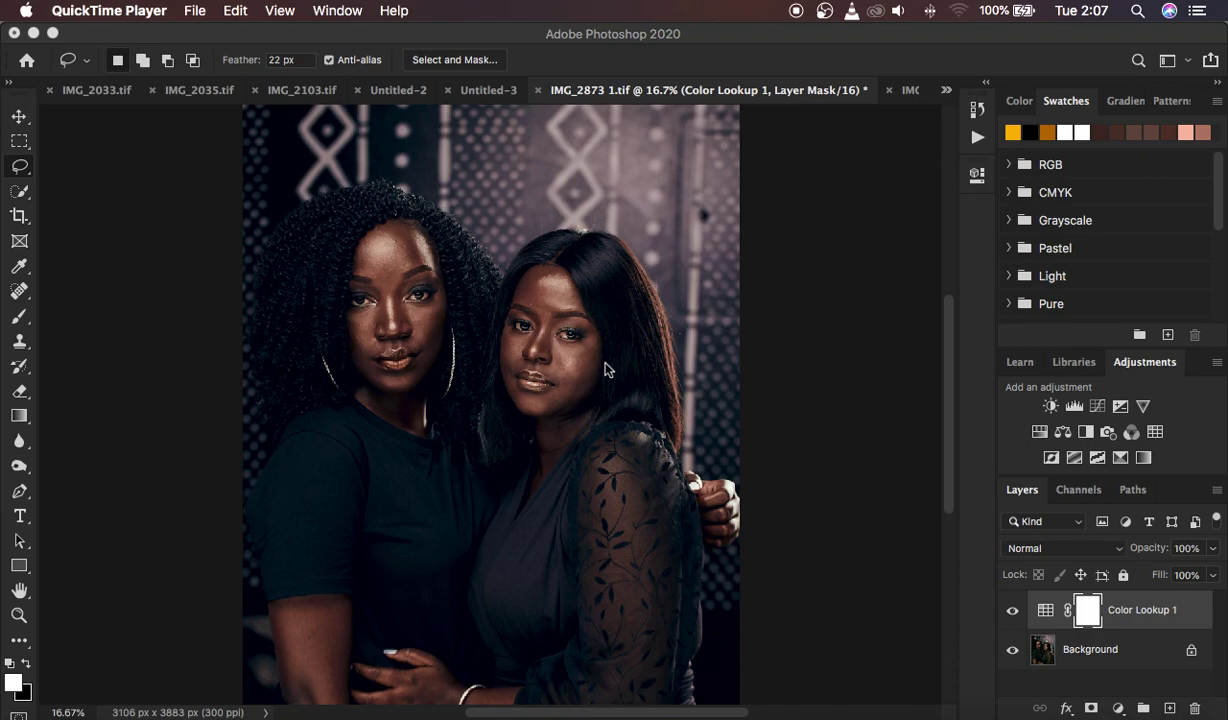
# Toggle the Color Lookup 1 layer's visibility to compare the photo with and without the grade, and delete that layer.
pyautogui.click(1013, 613)
pyautogui.click(1013, 613)
pyautogui.click(1013, 613)
pyautogui.click(1014, 615)
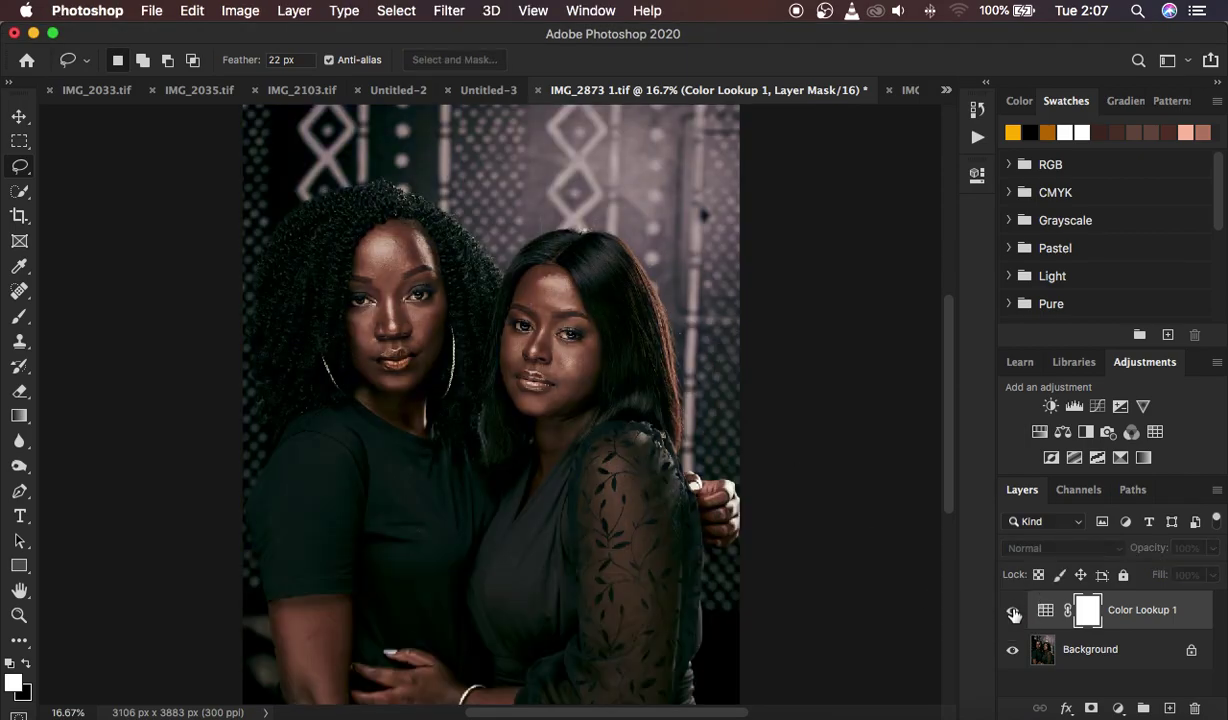
pyautogui.click(1013, 613)
pyautogui.click(1013, 613)
pyautogui.press('Delete')
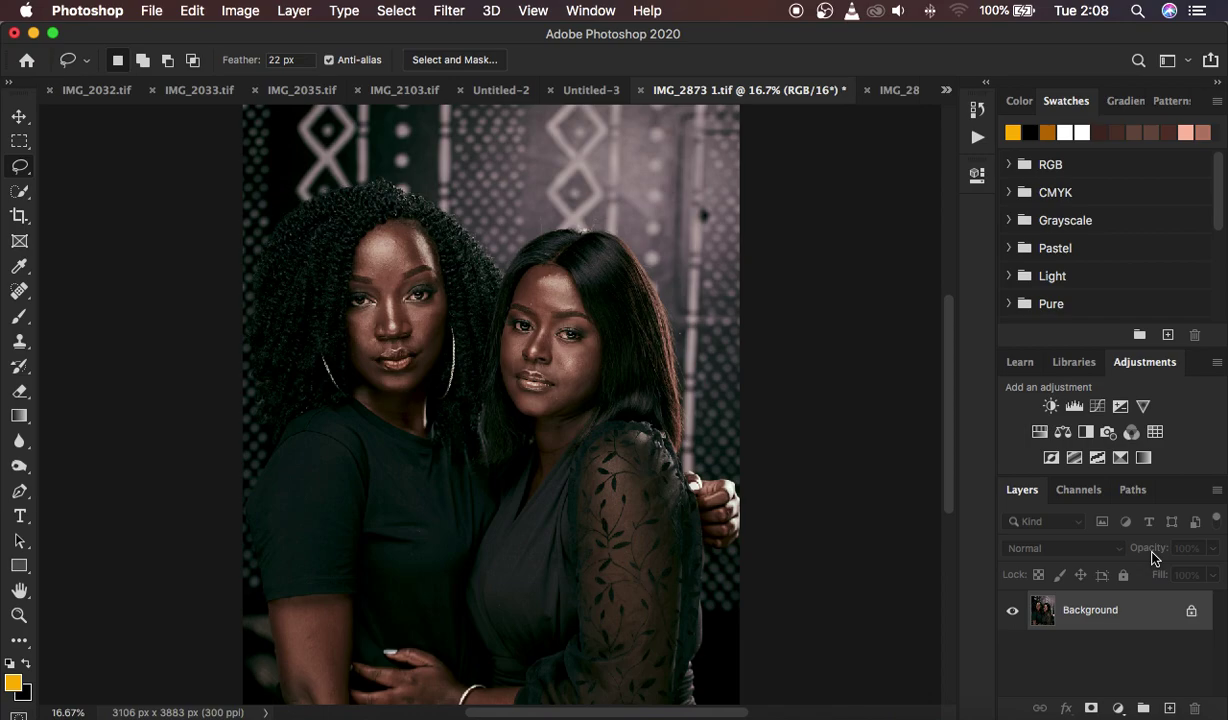
# Add a Brightness/Contrast adjustment layer above the Background and raise its contrast slightly.
pyautogui.click(1118, 708)
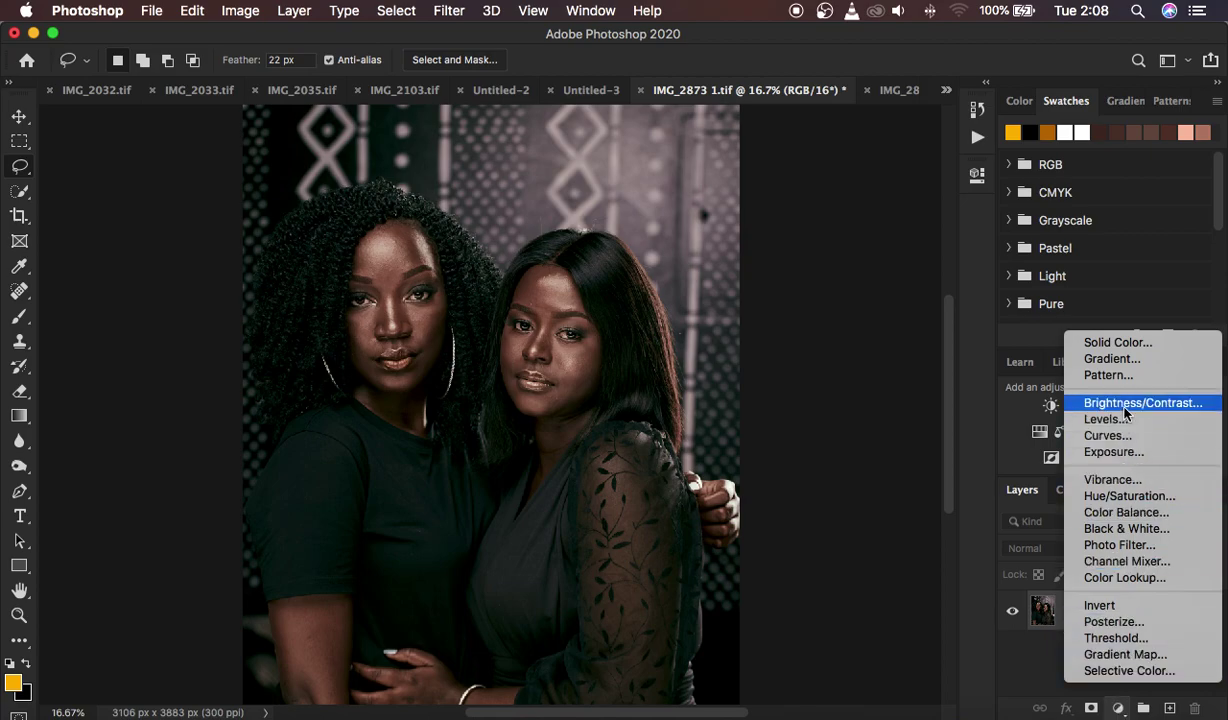
pyautogui.click(973, 426)
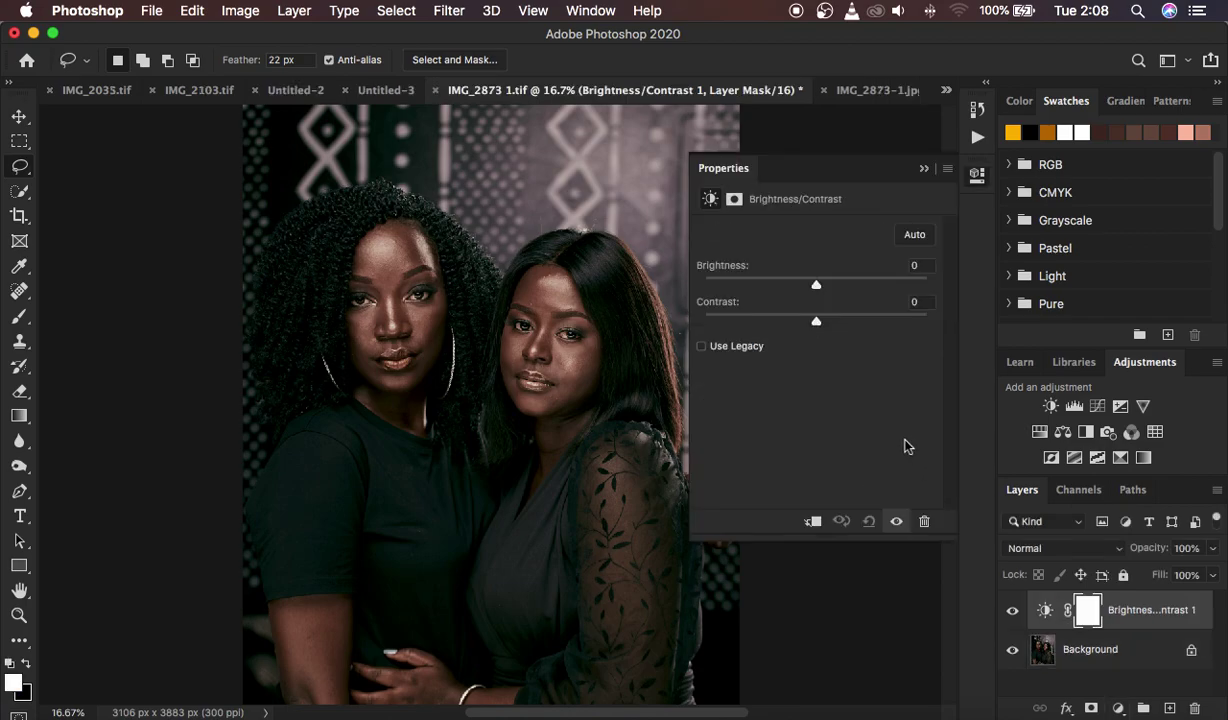
pyautogui.moveTo(826, 324); pyautogui.dragTo(834, 327)
pyautogui.click(925, 172)
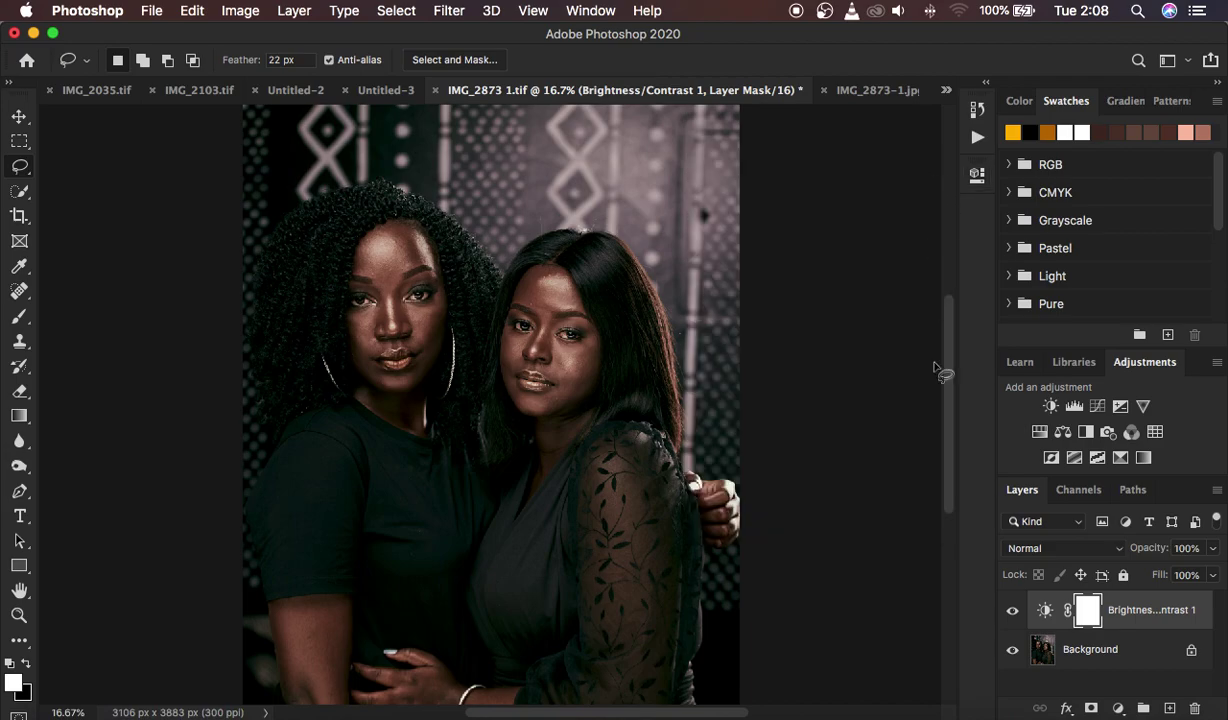
# Add a Hue/Saturation adjustment layer and set its master saturation to +10.
pyautogui.click(1117, 708)
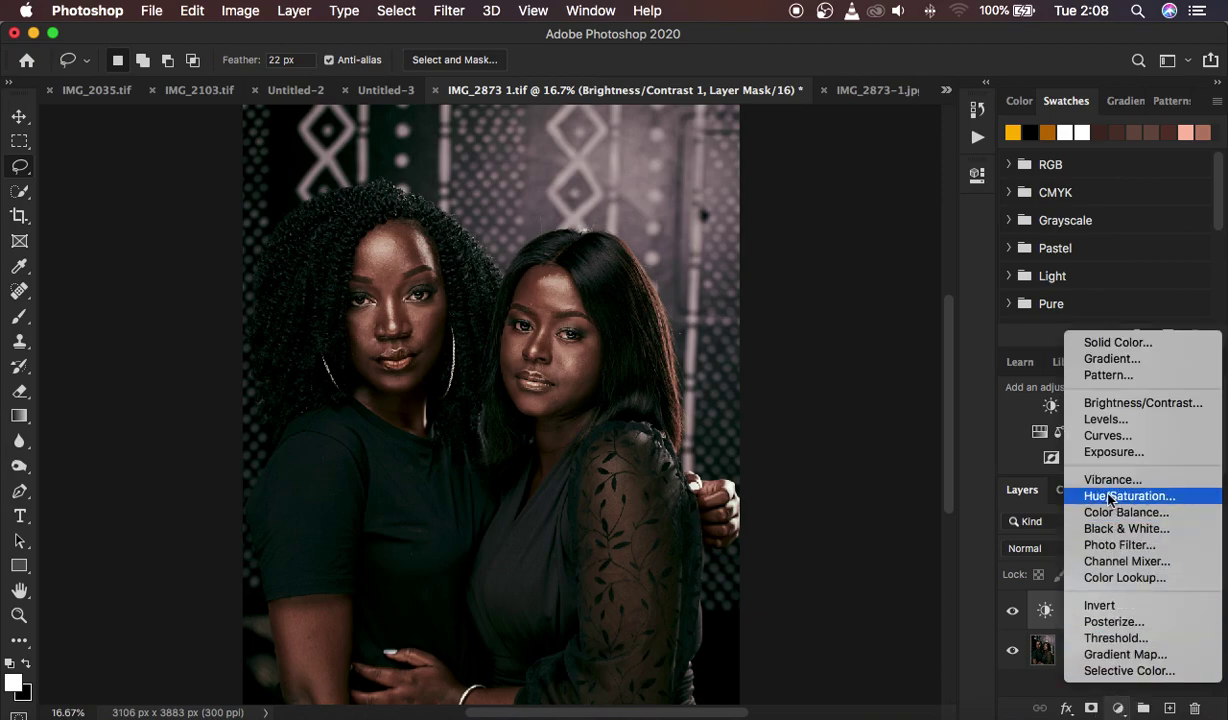
pyautogui.click(911, 410)
pyautogui.click(1039, 431)
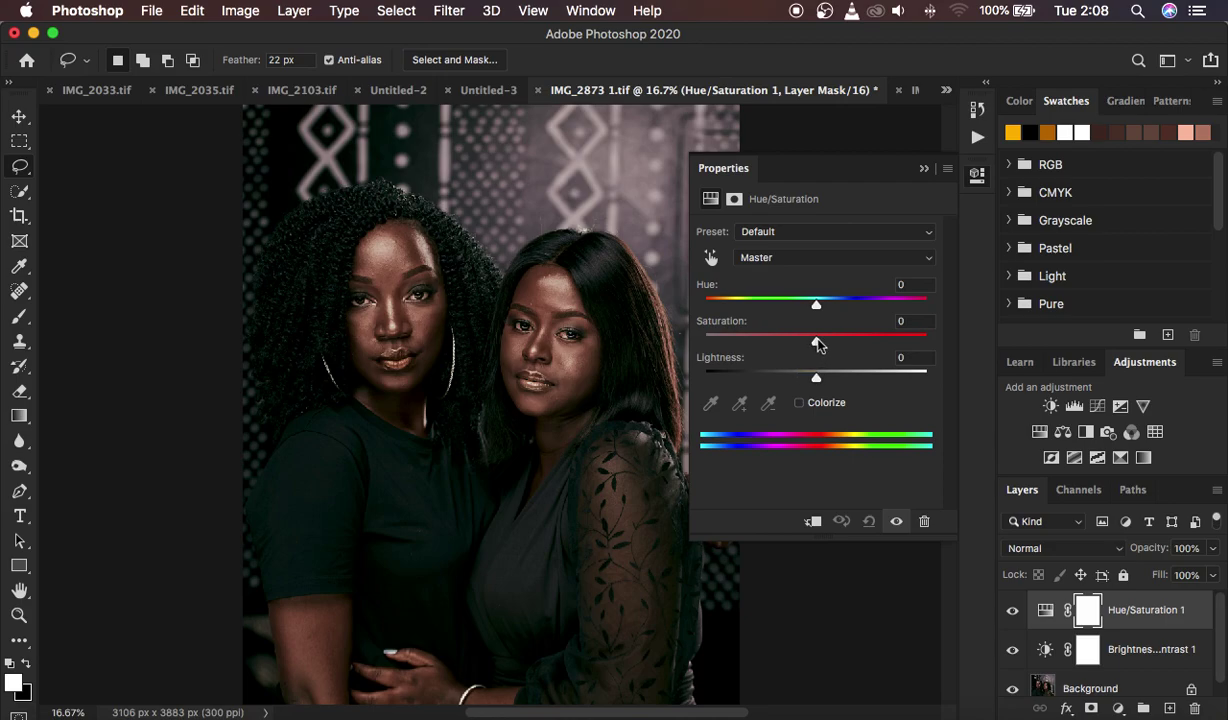
pyautogui.moveTo(818, 345); pyautogui.dragTo(826, 344)
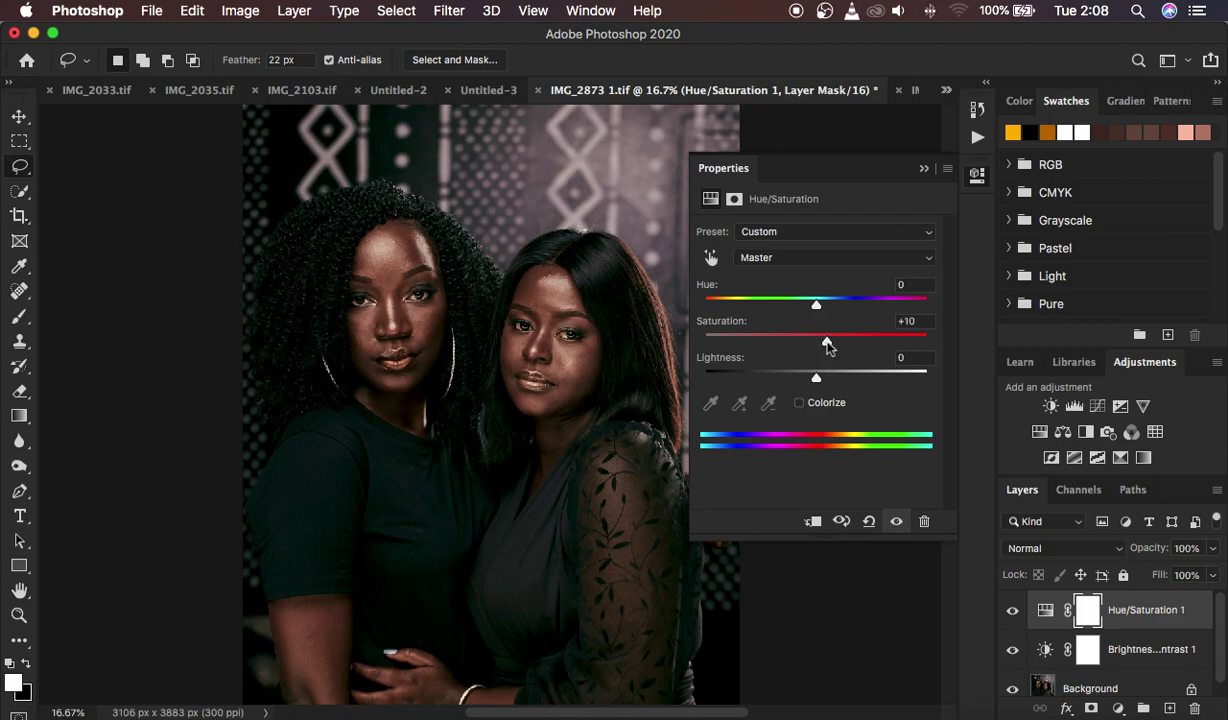
pyautogui.click(924, 168)
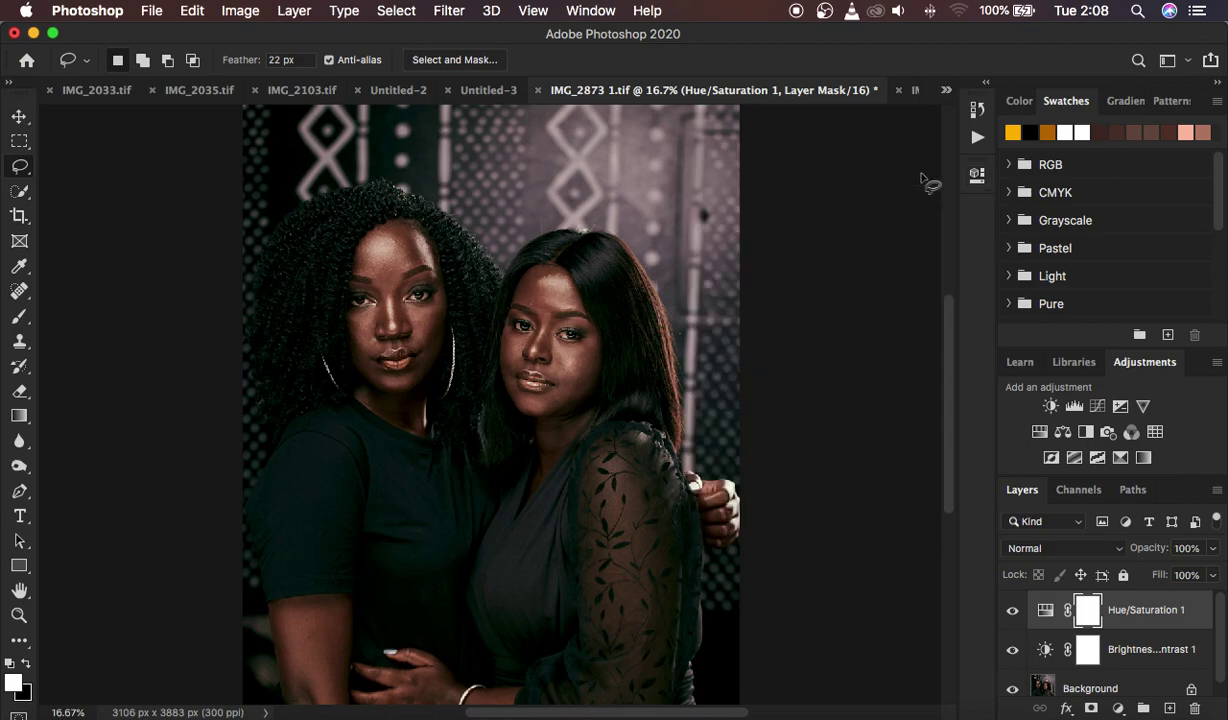
# Add a Selective Color adjustment layer and set Black to +2% for the Blacks range.
pyautogui.click(1121, 708)
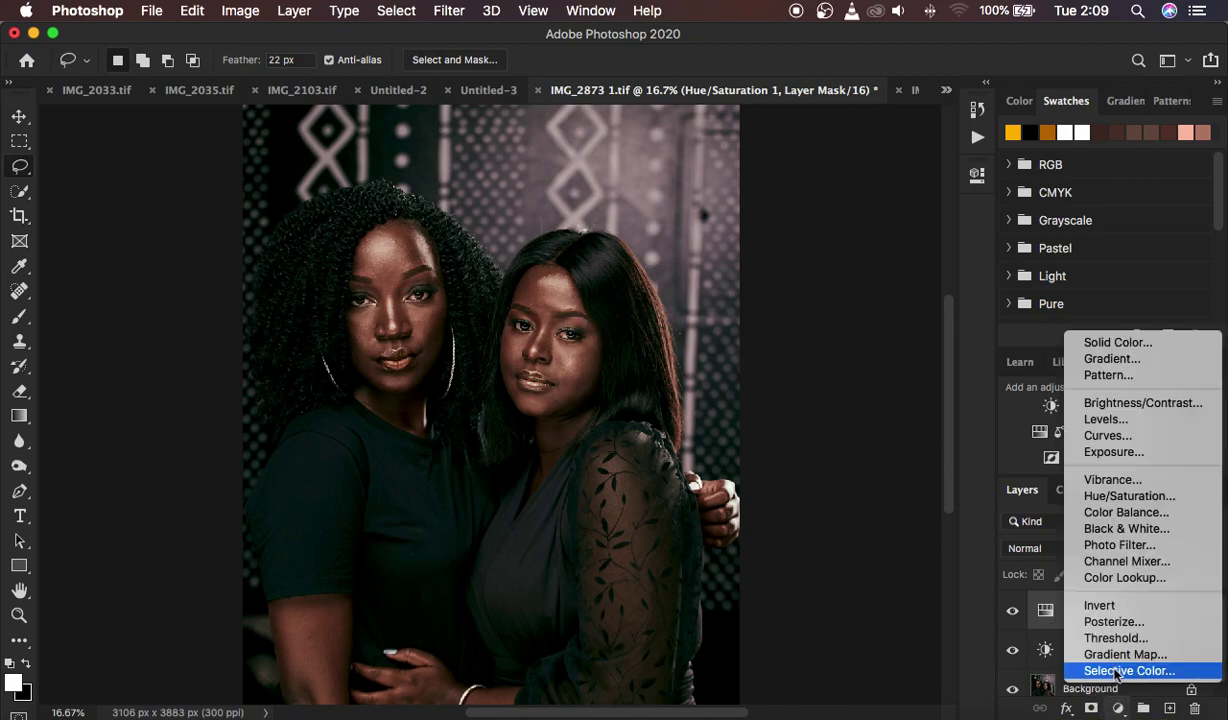
pyautogui.click(1040, 628)
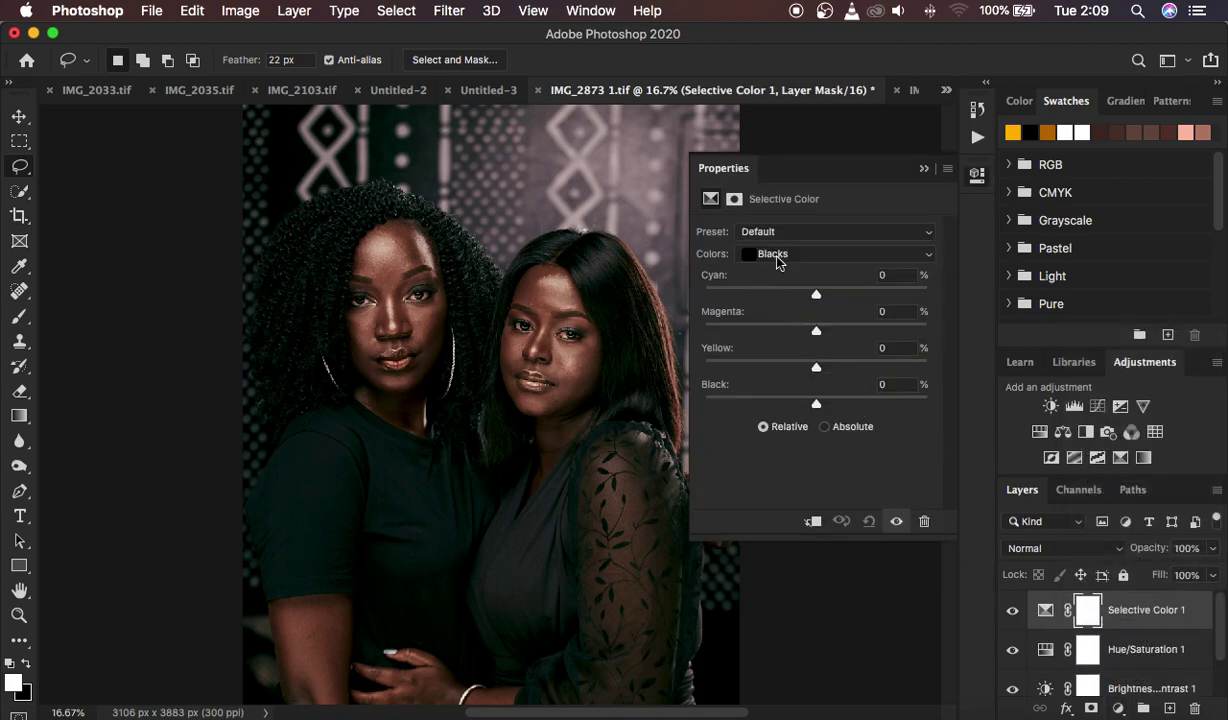
pyautogui.click(776, 254)
pyautogui.click(778, 253)
pyautogui.moveTo(817, 406); pyautogui.dragTo(820, 406)
# Try strong negative and positive Yellow values in the Blacks range, and settle on a slightly negative one for a blue tint.
pyautogui.moveTo(816, 368); pyautogui.dragTo(690, 360)
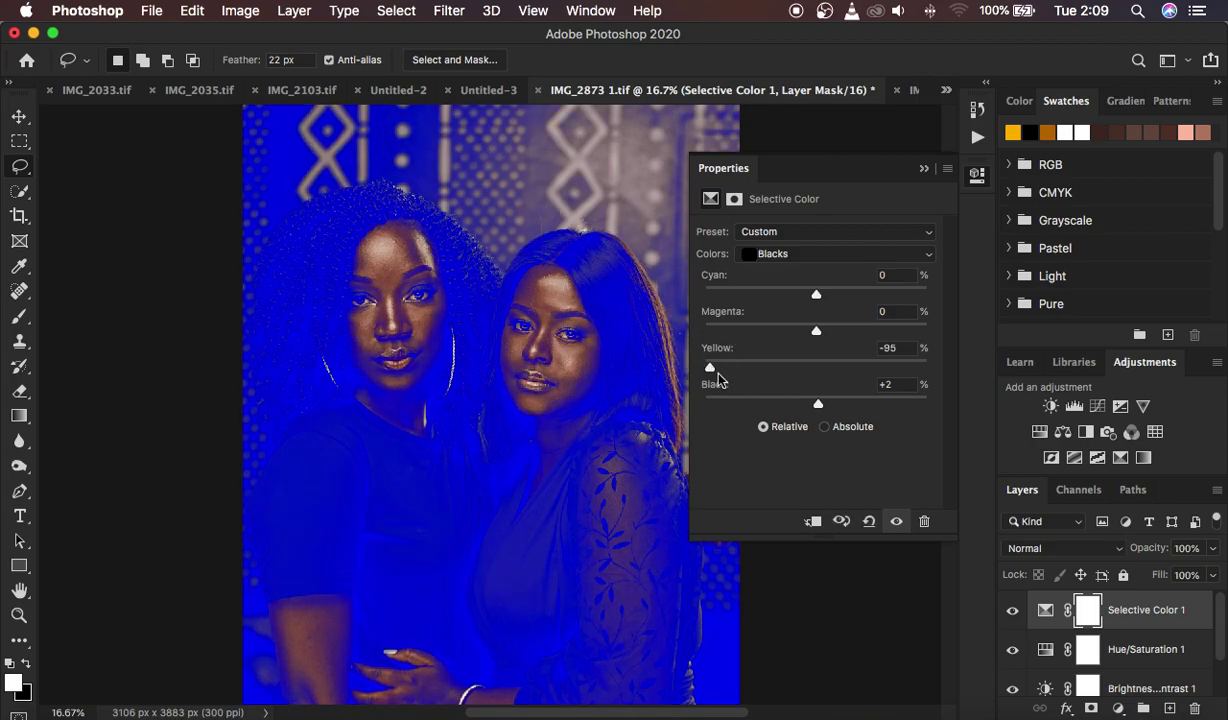
pyautogui.moveTo(710, 370); pyautogui.dragTo(903, 384)
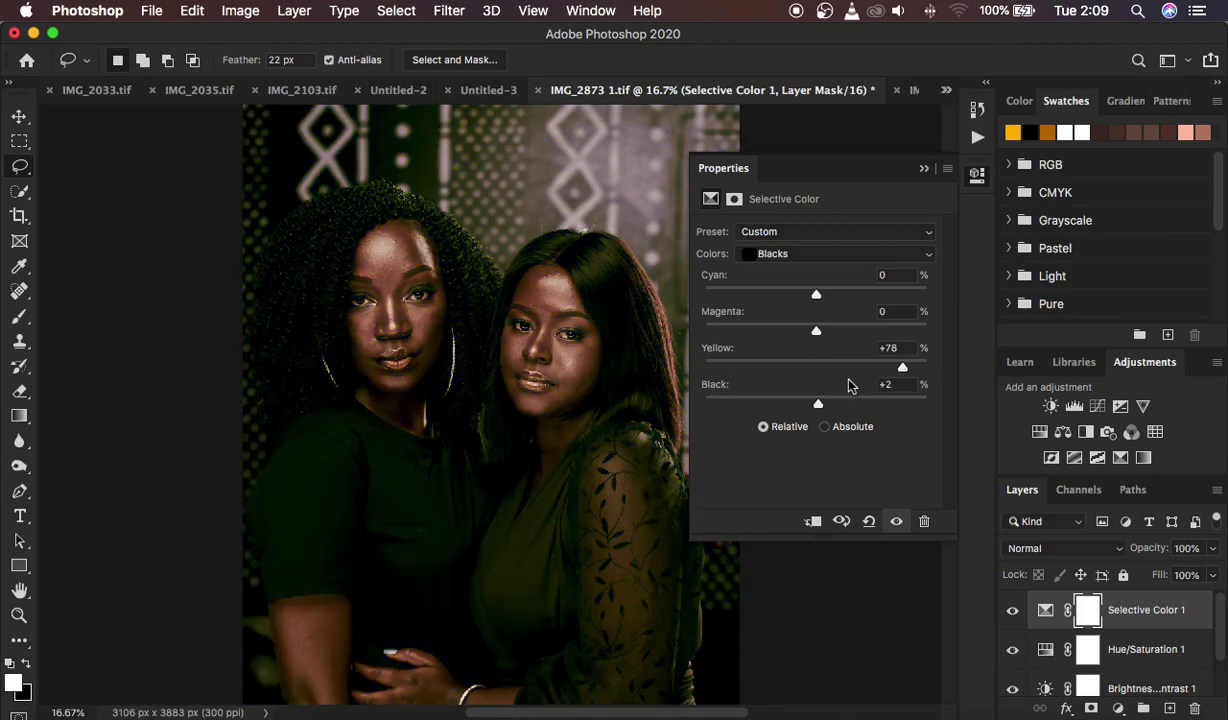
pyautogui.moveTo(902, 370); pyautogui.dragTo(806, 372)
# Add a second Hue/Saturation adjustment layer on top and set the lightness of the Reds to -5.
pyautogui.click(1119, 707)
pyautogui.moveTo(1119, 707); pyautogui.dragTo(1112, 498)
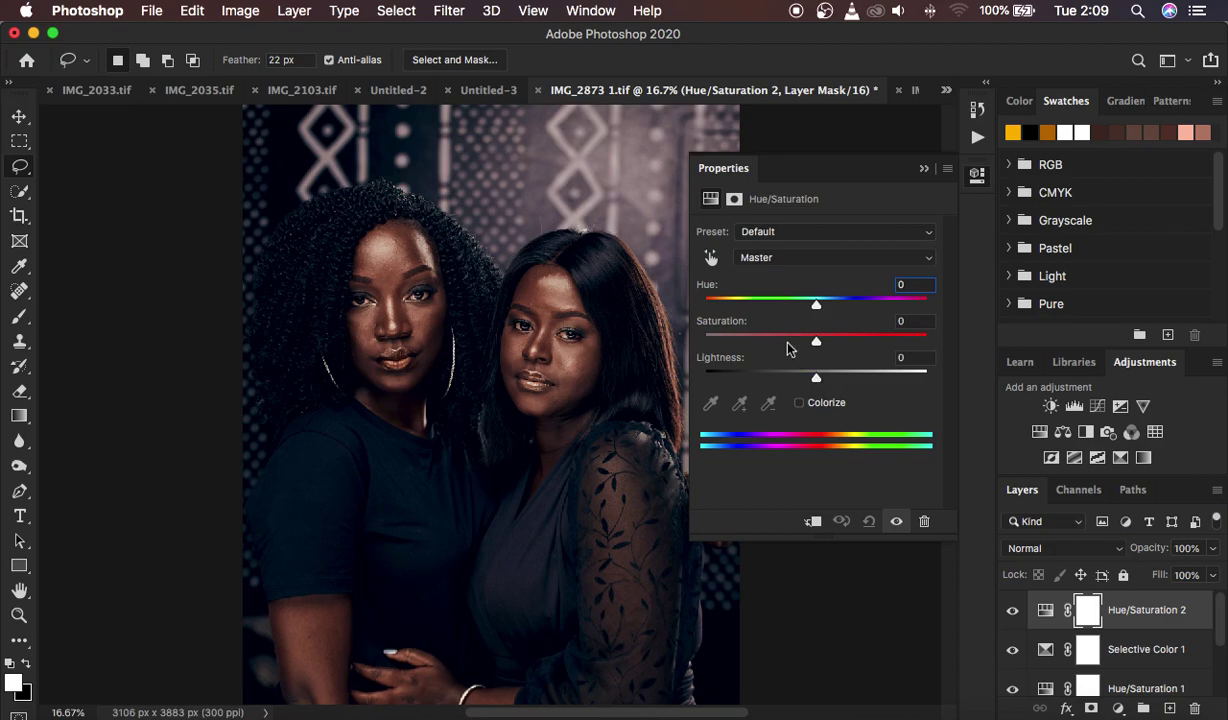
pyautogui.click(789, 258)
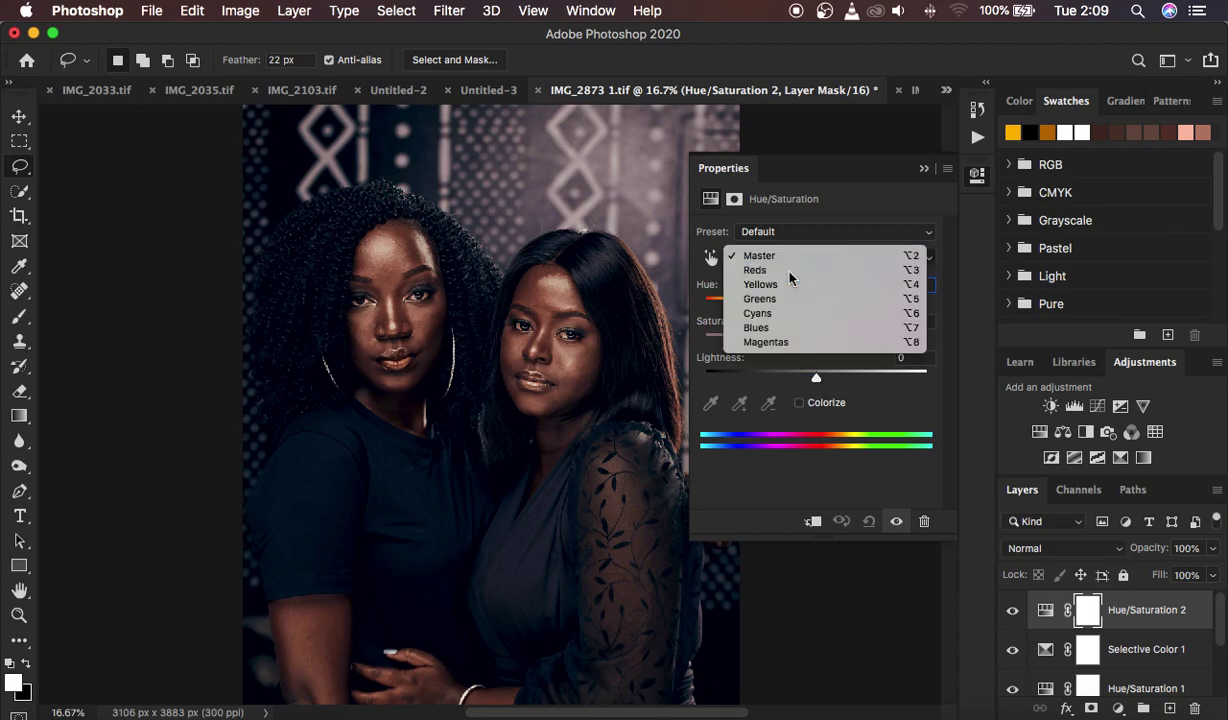
pyautogui.click(789, 272)
pyautogui.moveTo(817, 381); pyautogui.dragTo(812, 383)
# Set the Yellows in the second Hue/Saturation layer to saturation -6 and lightness -5.
pyautogui.click(793, 257)
pyautogui.click(789, 270)
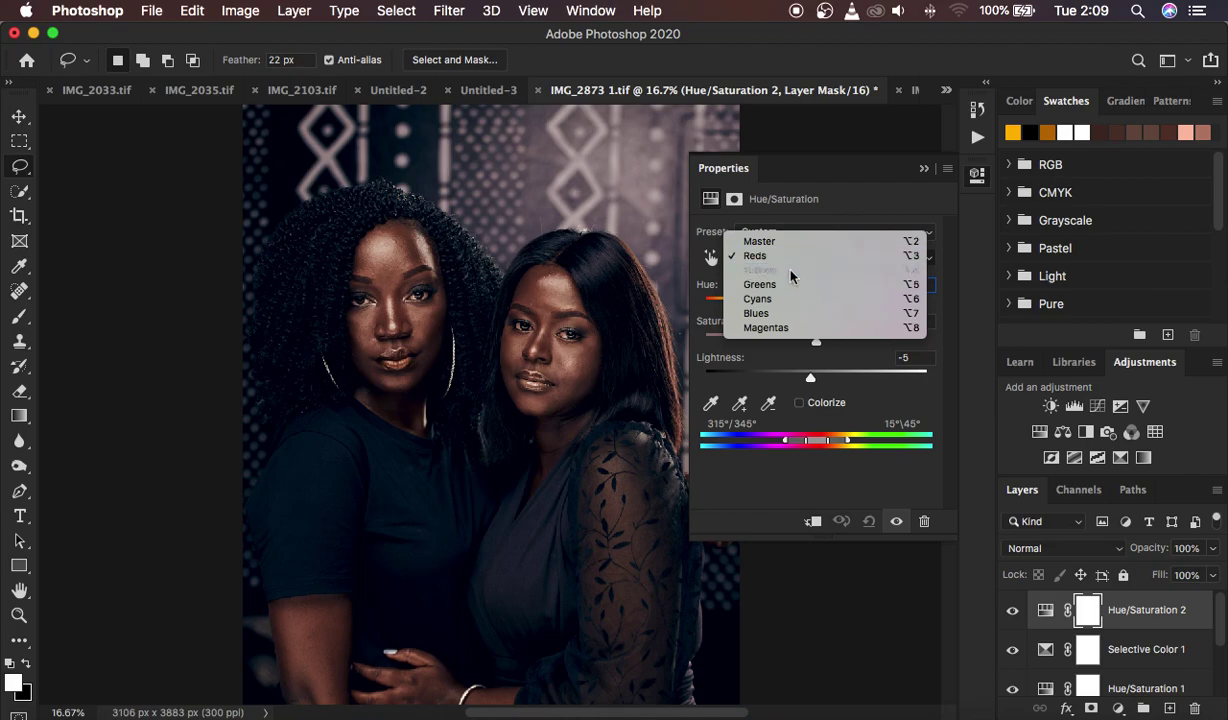
pyautogui.moveTo(817, 345); pyautogui.dragTo(811, 379)
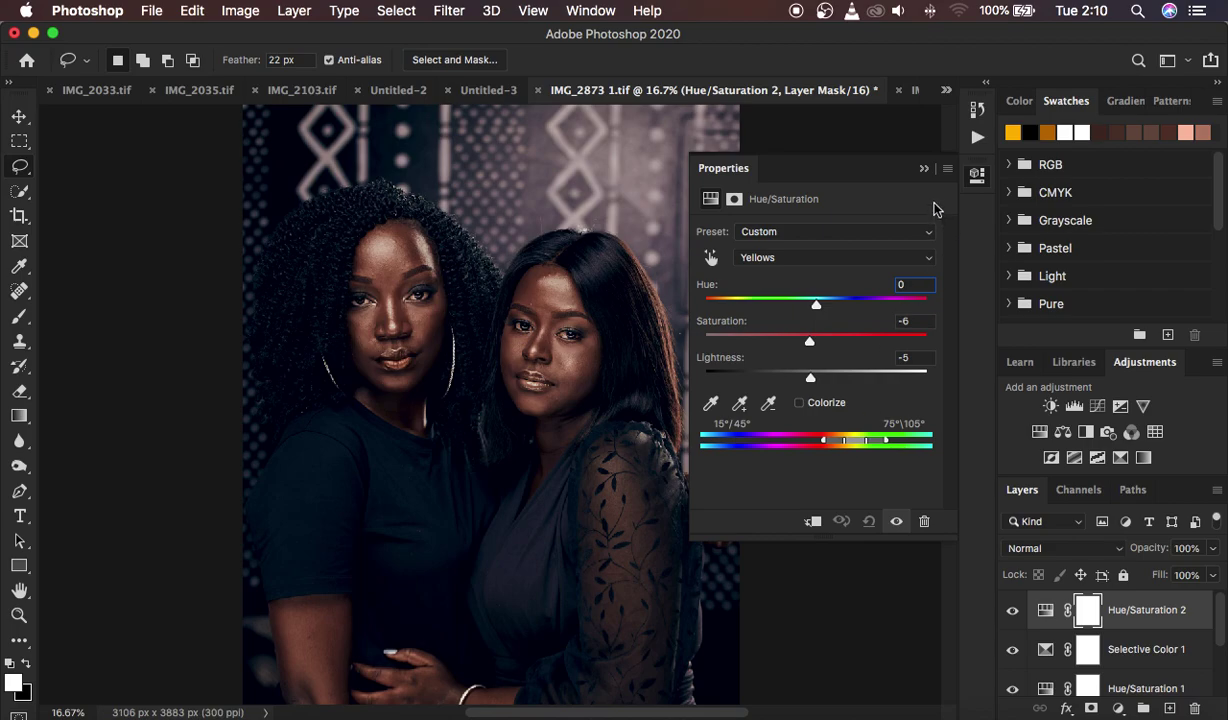
pyautogui.click(924, 169)
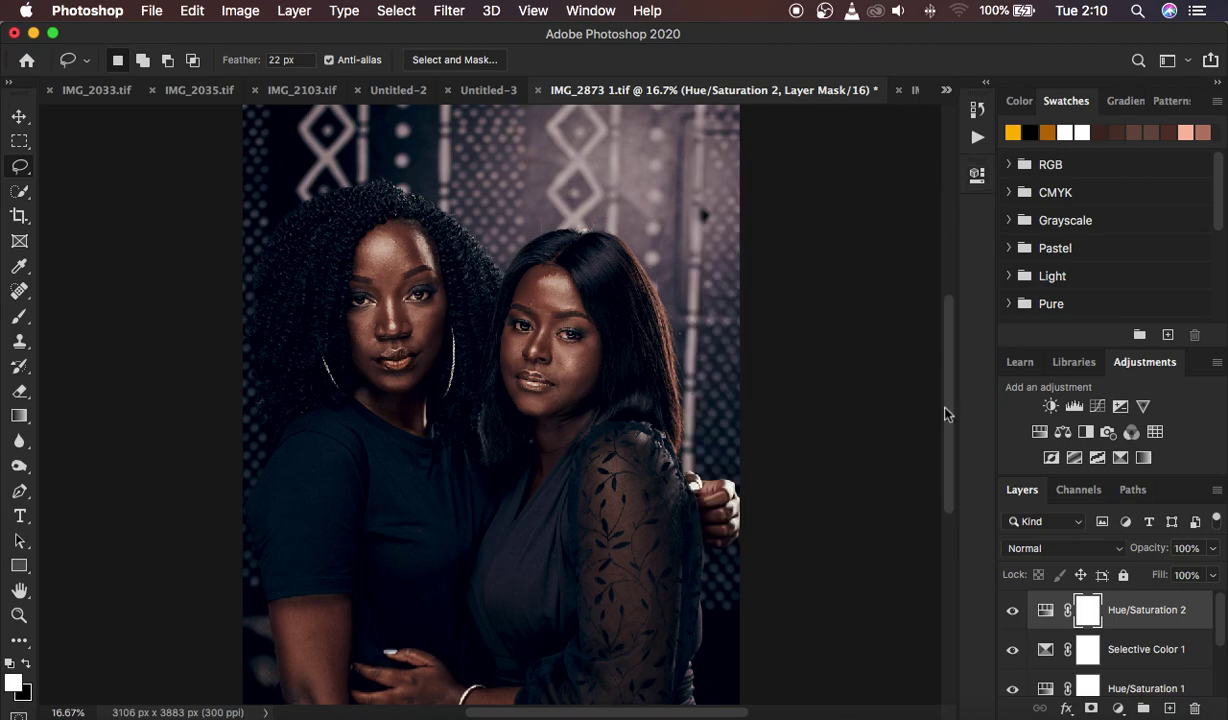
# Add a Black & White adjustment layer with the Multiply blend mode and reduce its opacity to 5%.
pyautogui.click(1118, 709)
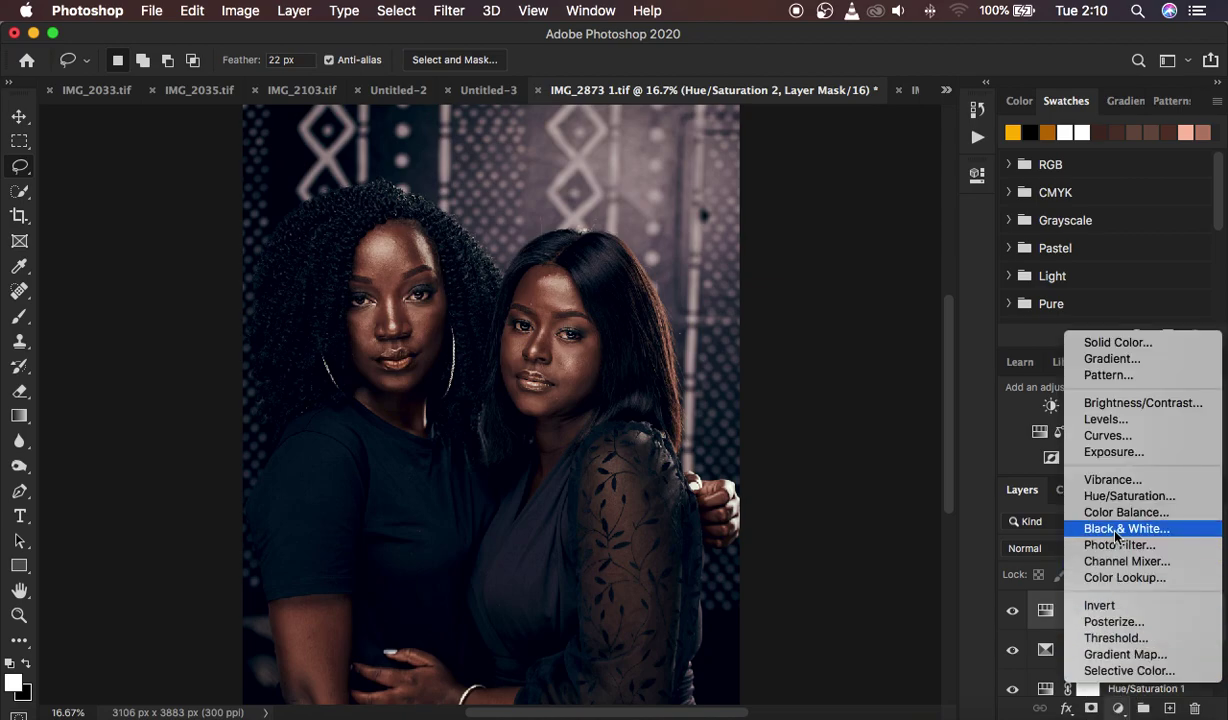
pyautogui.click(1058, 510)
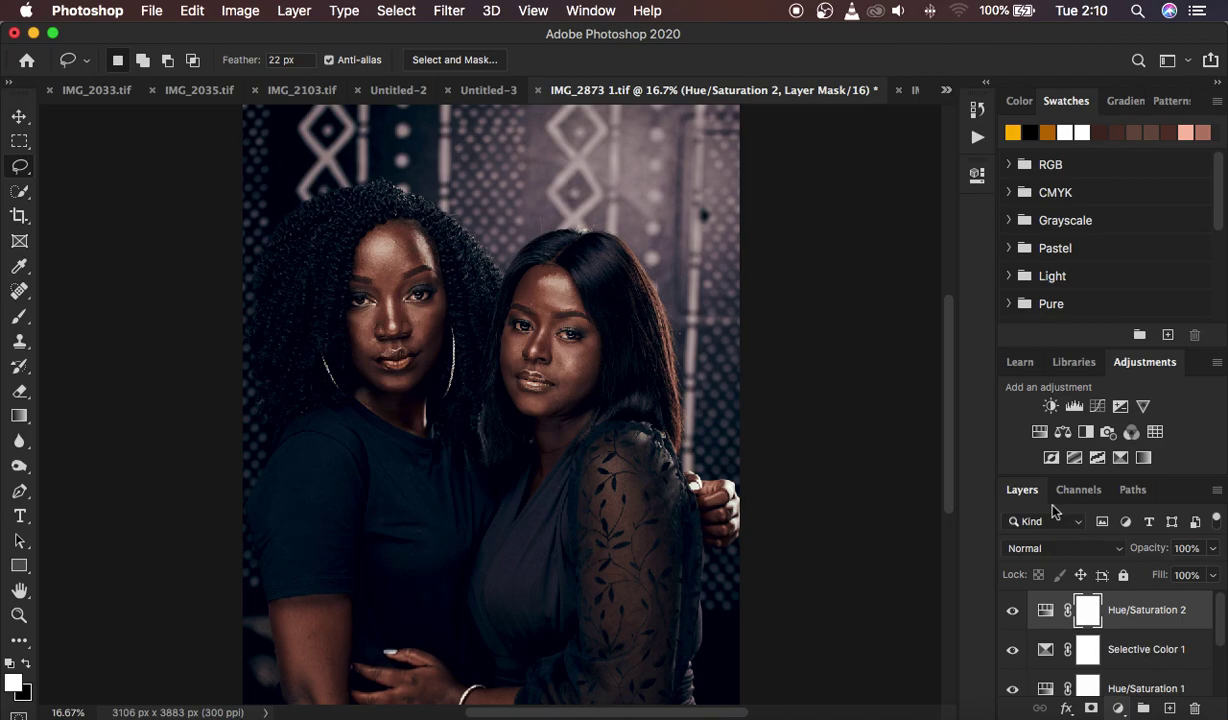
pyautogui.click(1030, 548)
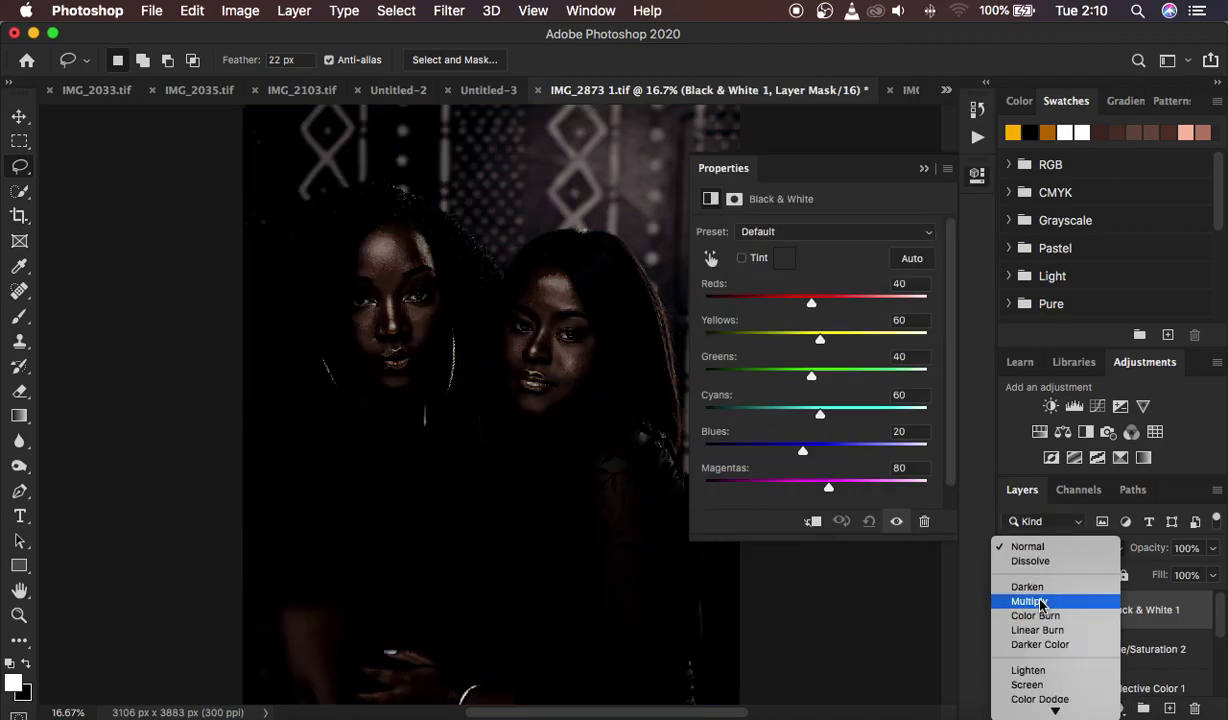
pyautogui.click(1040, 603)
pyautogui.moveTo(1105, 536); pyautogui.dragTo(1043, 557)
pyautogui.click(1147, 550)
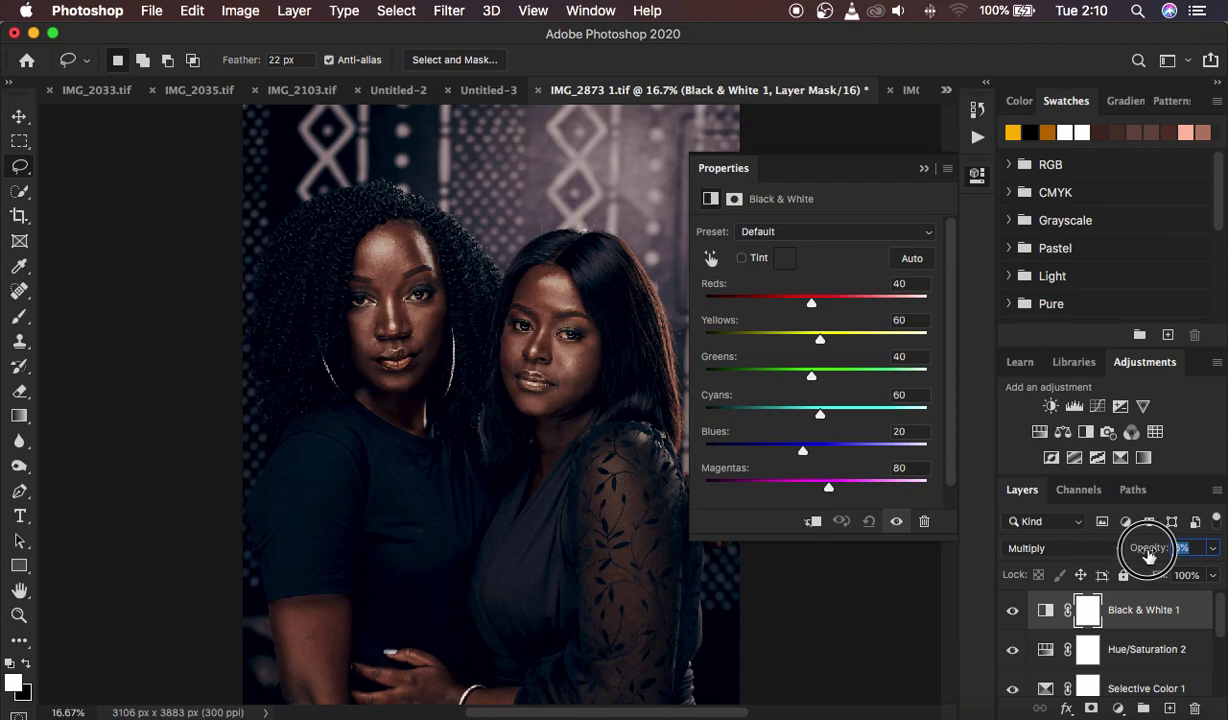
pyautogui.press('Return')
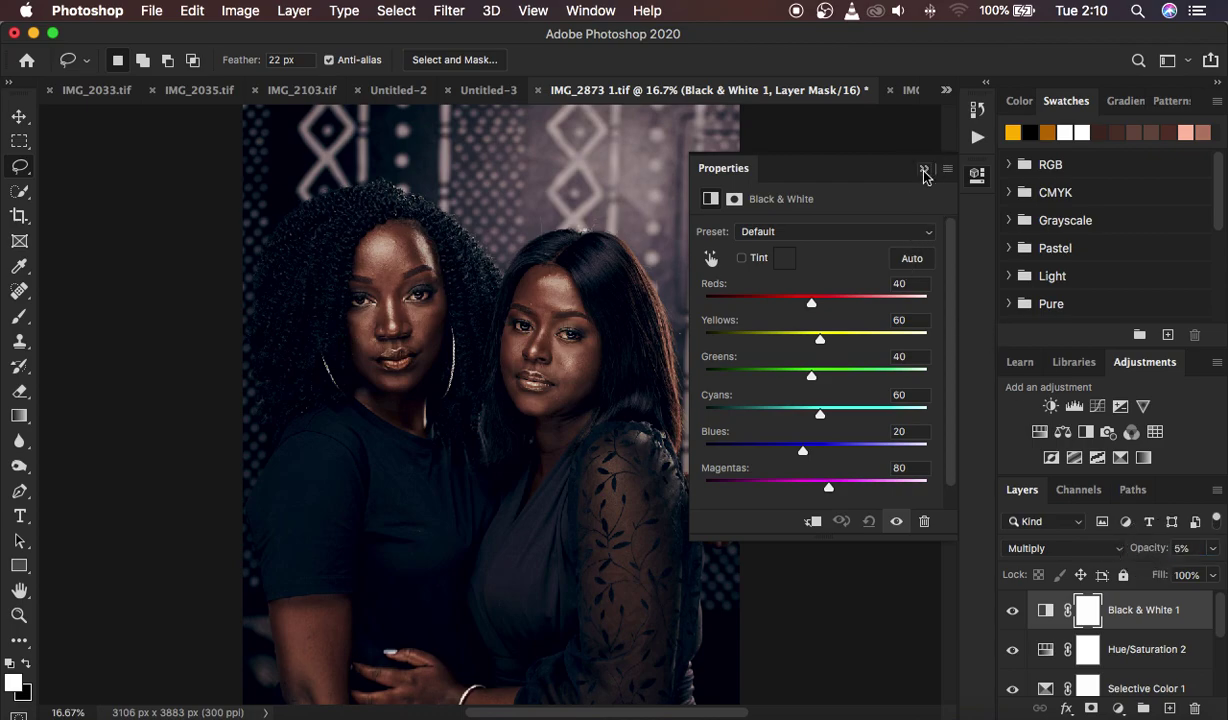
pyautogui.click(924, 172)
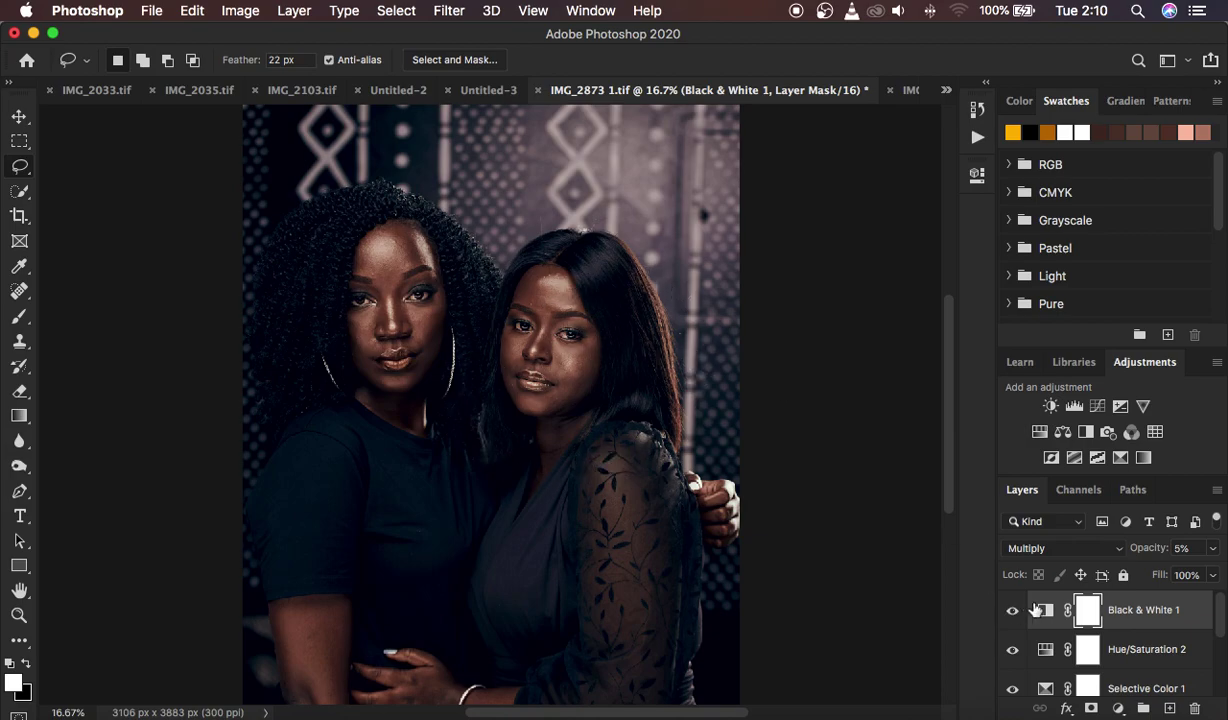
# Review the stack of adjustment layers from Black & White 1 down to the Background.
pyautogui.scroll(-5, 1120, 612)
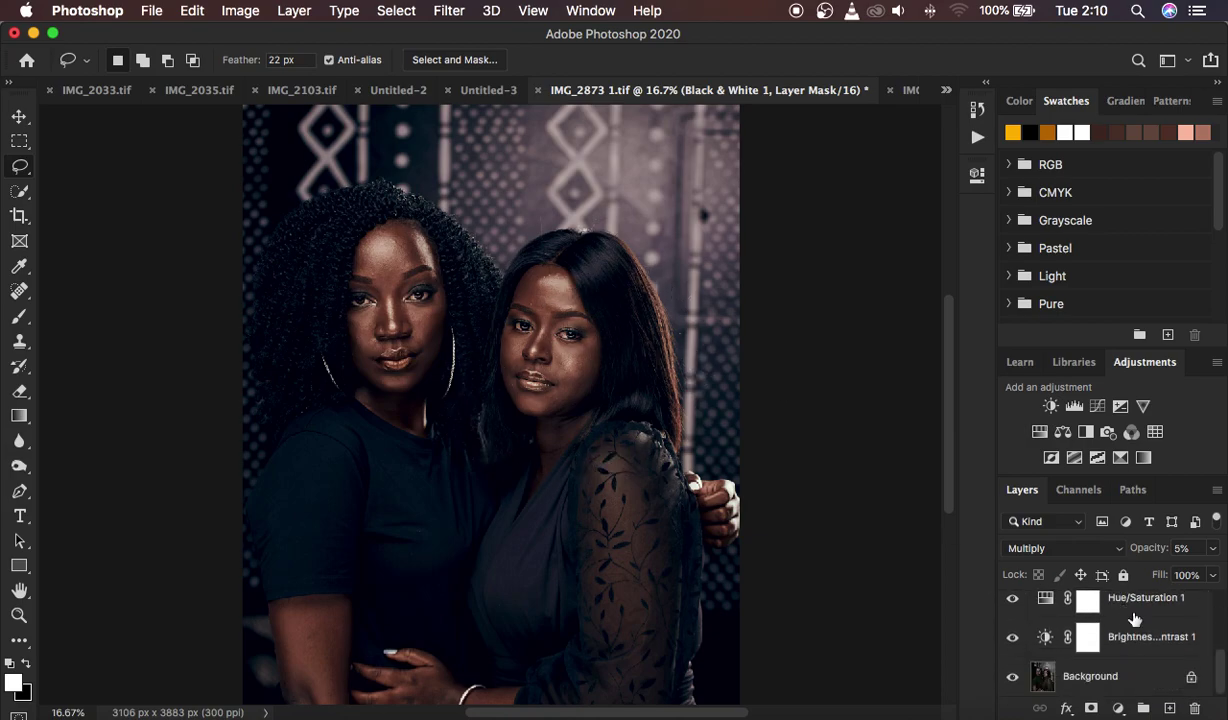
pyautogui.scroll(5, 1135, 618)
pyautogui.scroll(-5, 1135, 615)
pyautogui.scroll(5, 1135, 610)
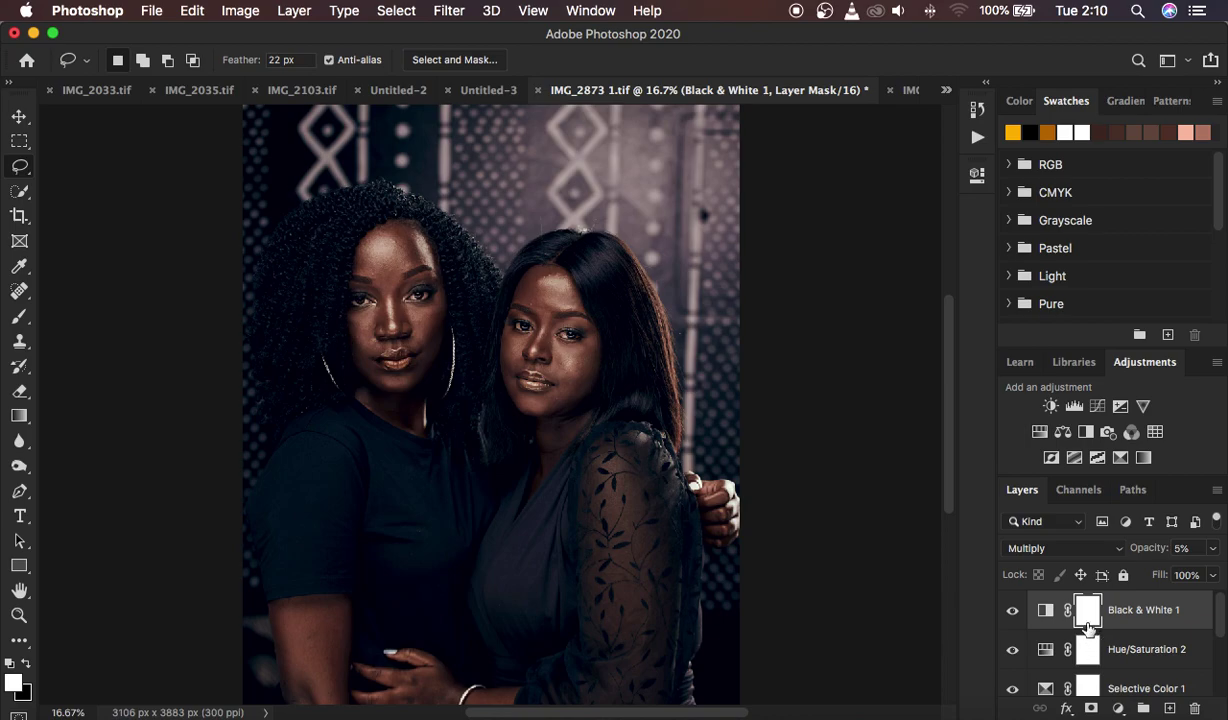
pyautogui.scroll(-5, 1088, 622)
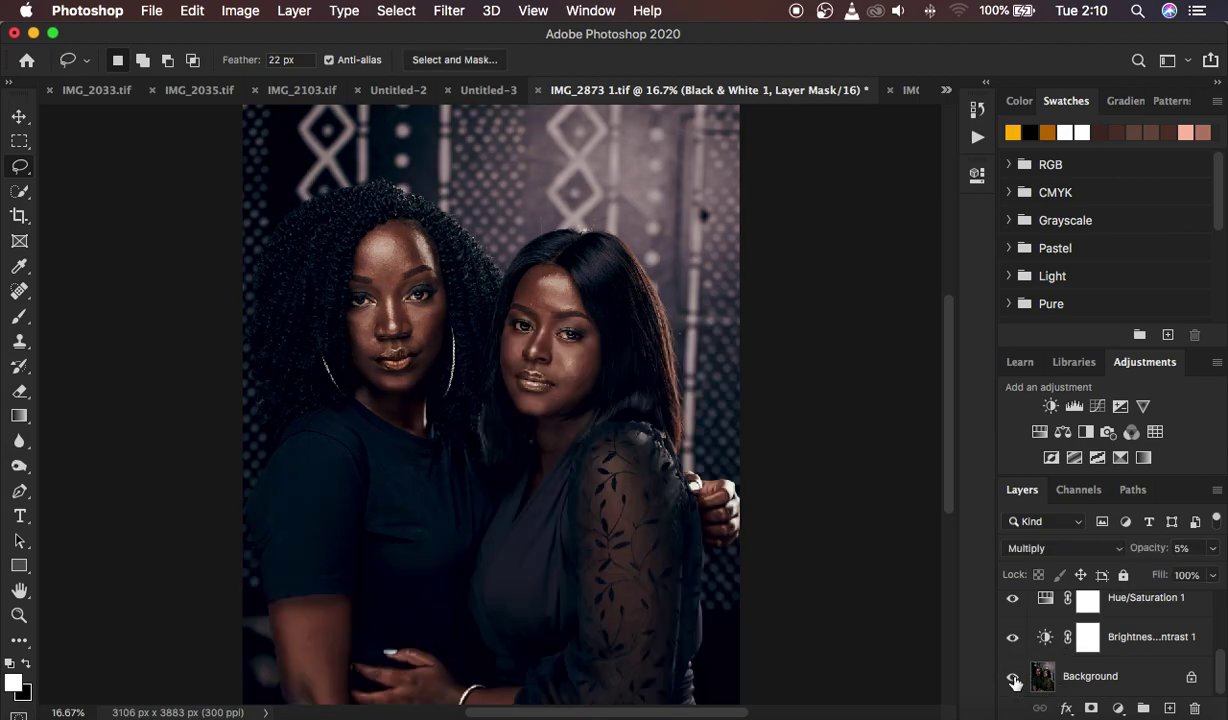
pyautogui.scroll(5, 1118, 619)
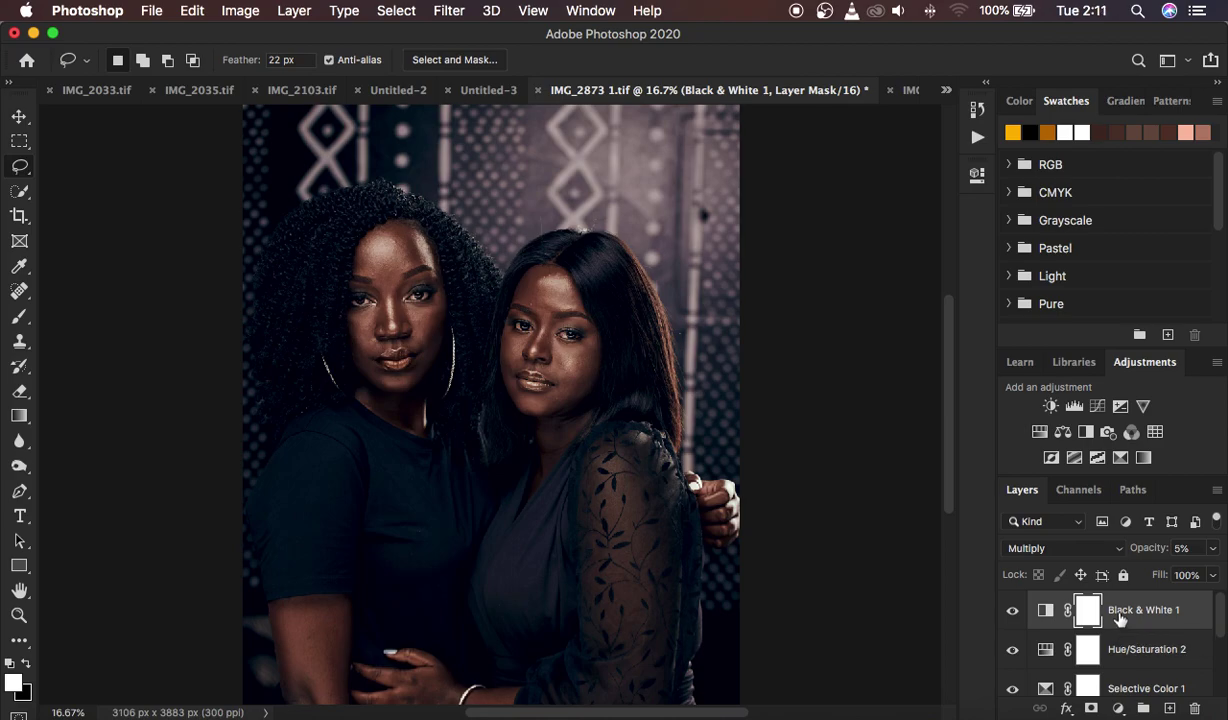
# Export the grade as a color lookup table in CUBE format with 32 grid points at Medium quality.
pyautogui.click(151, 12)
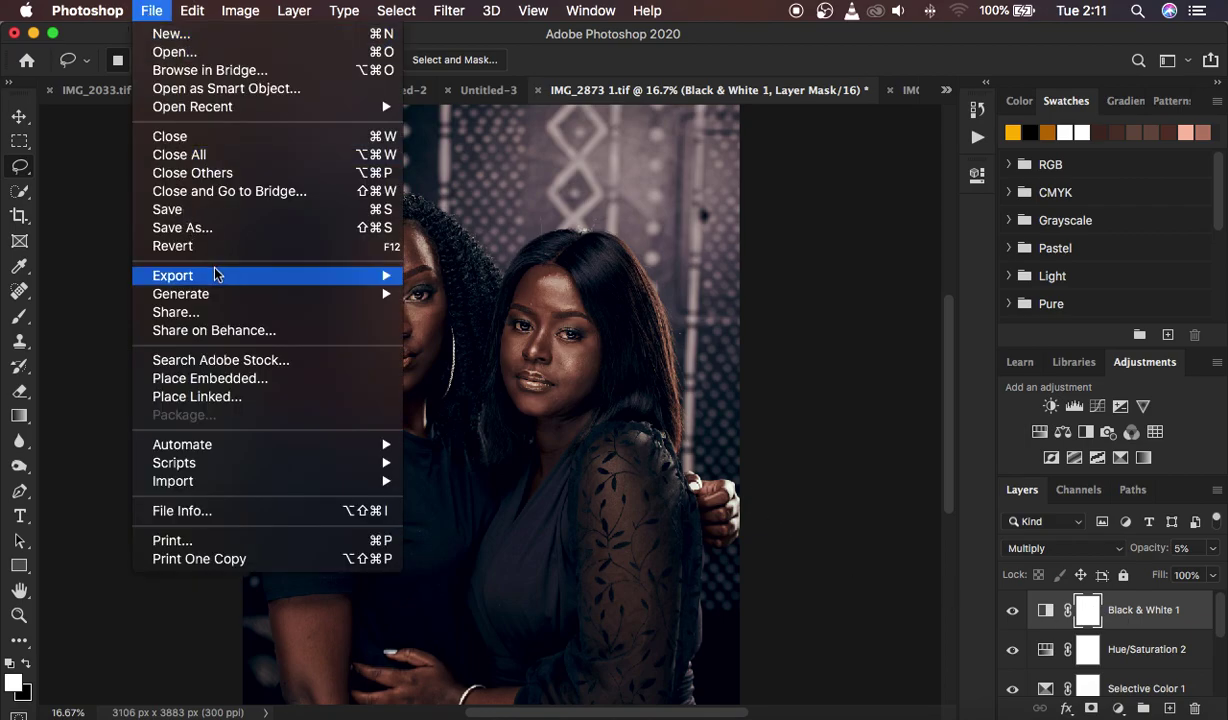
pyautogui.moveTo(217, 275)
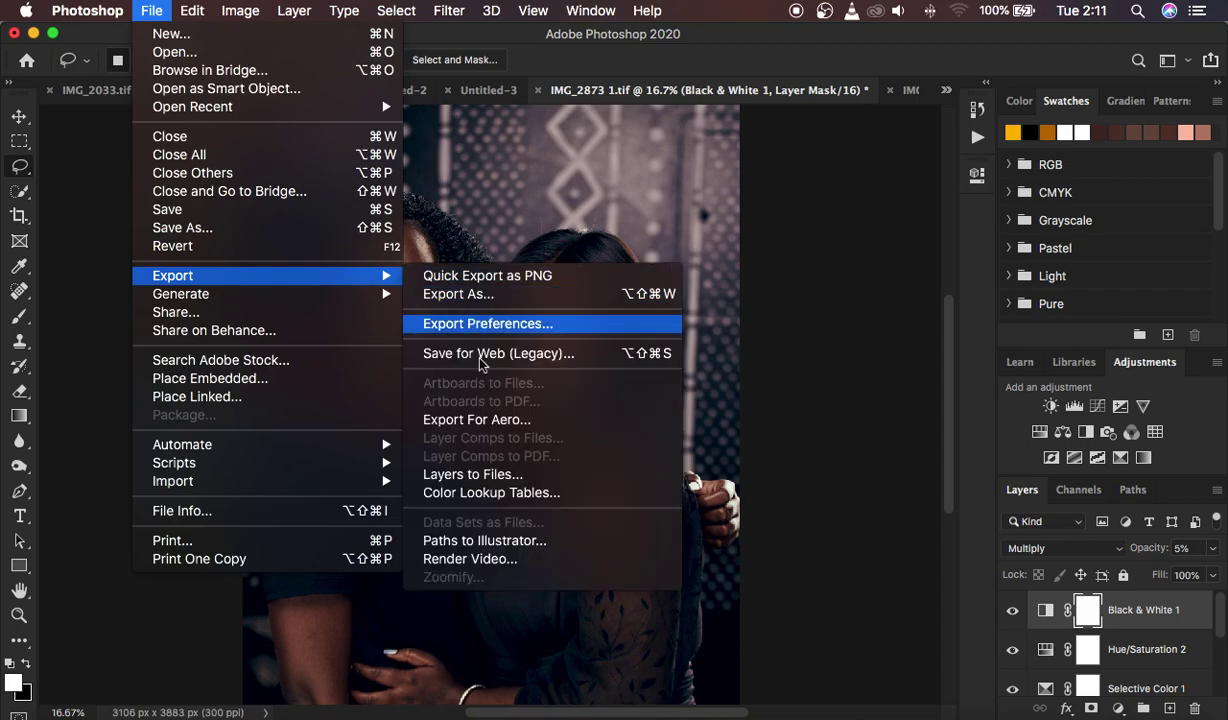
pyautogui.click(495, 494)
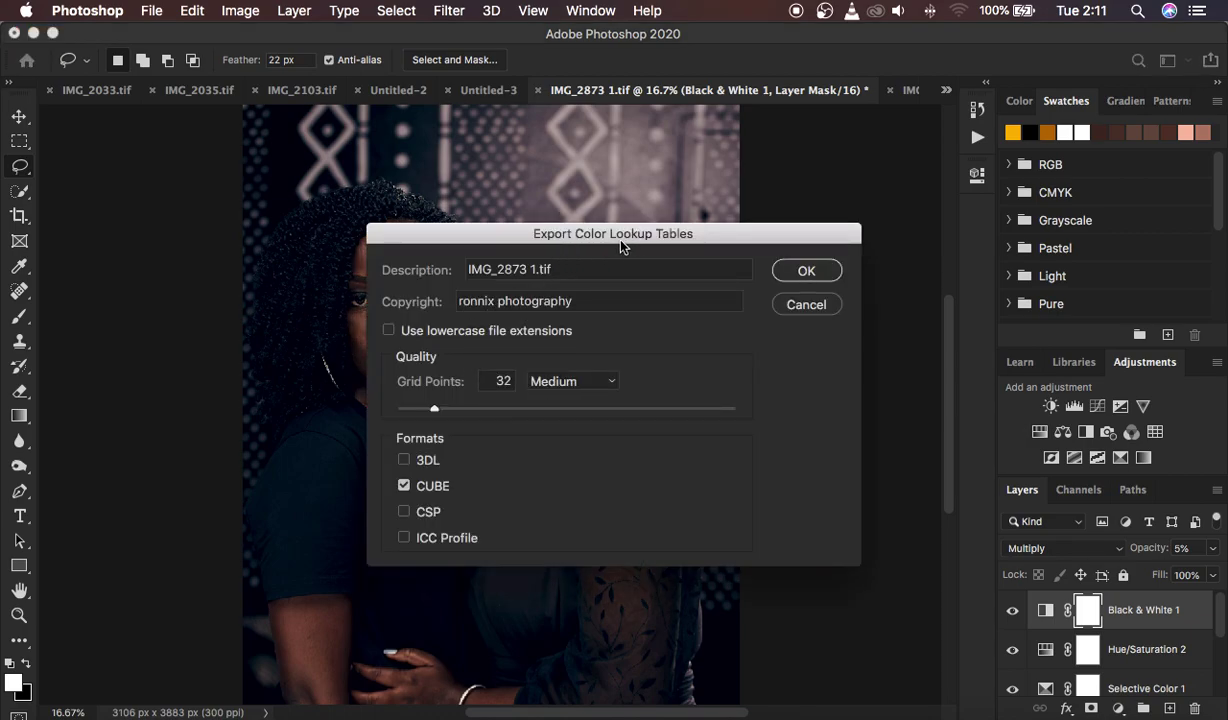
pyautogui.moveTo(692, 236); pyautogui.dragTo(894, 182)
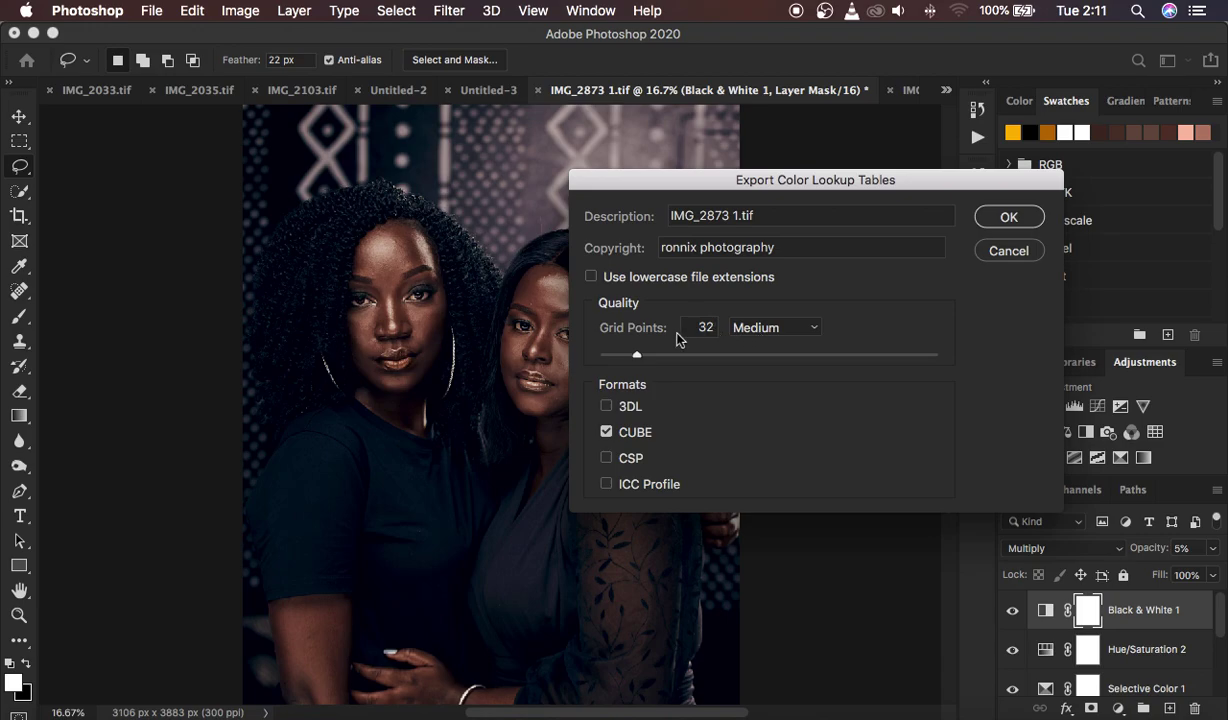
pyautogui.click(765, 330)
pyautogui.click(765, 330)
pyautogui.click(606, 431)
pyautogui.click(606, 430)
pyautogui.click(1007, 218)
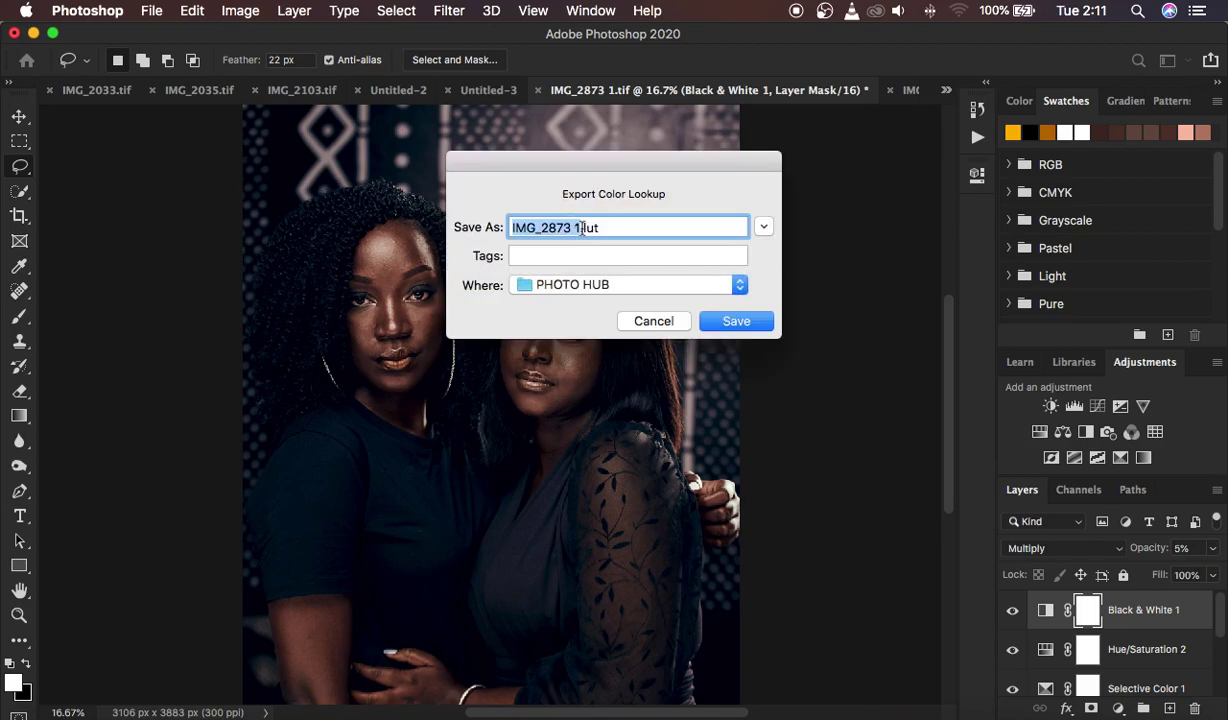
# Name the exported lookup table file "trial" and save it to the Desktop.
pyautogui.press('BackSpace')
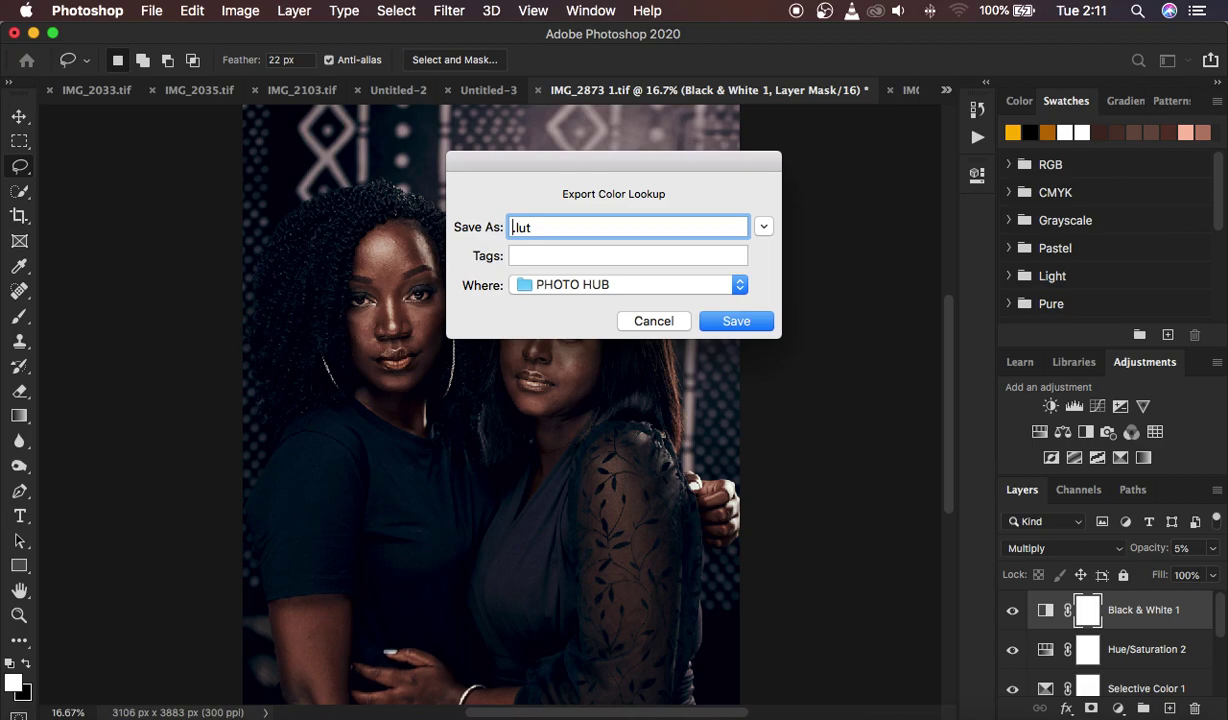
pyautogui.write('trial')
pyautogui.click(739, 285)
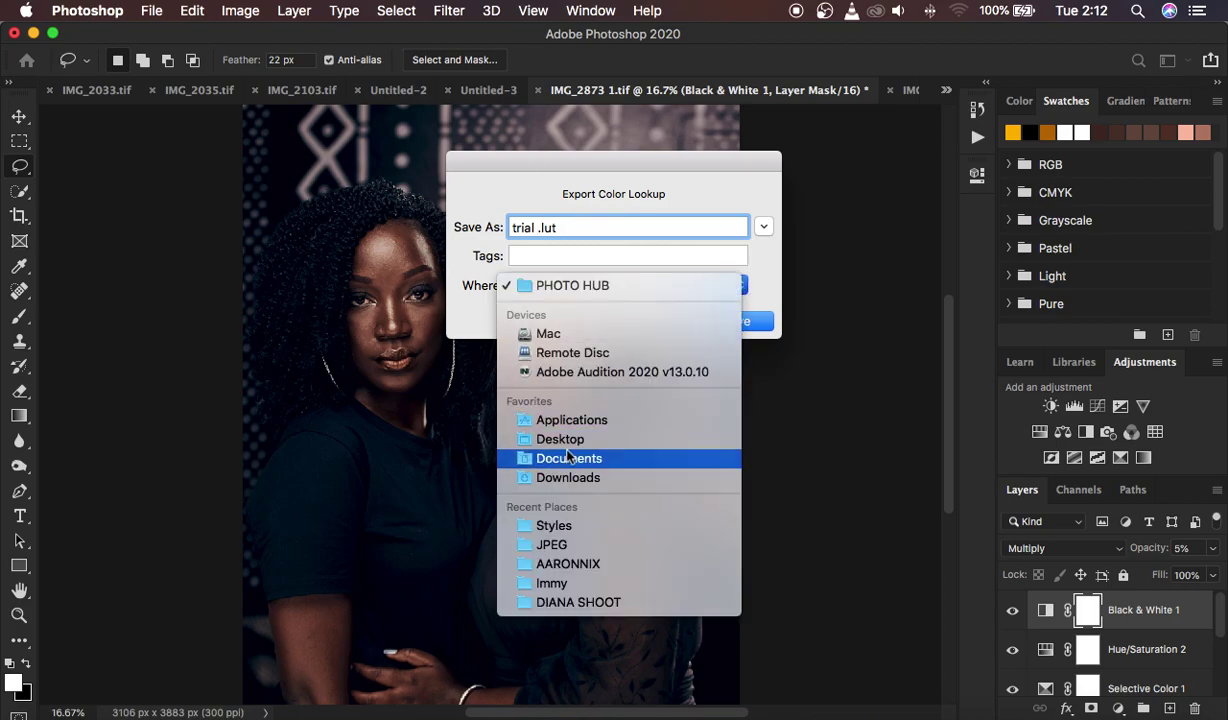
pyautogui.click(530, 439)
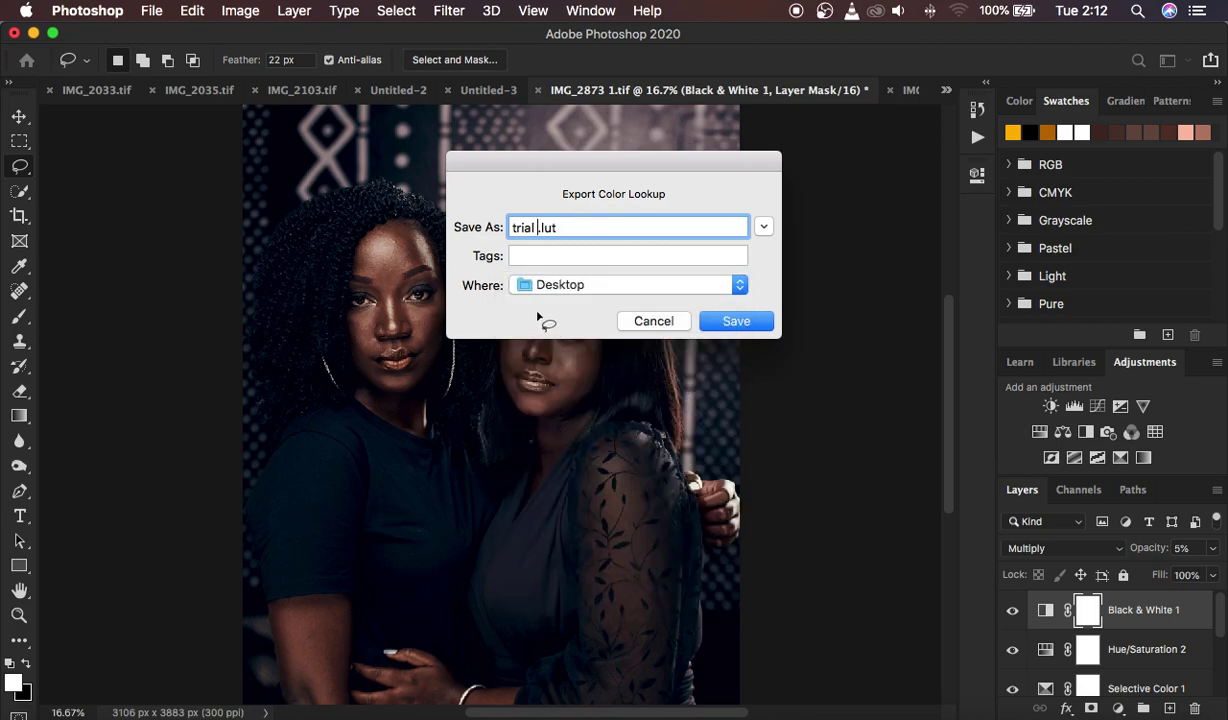
pyautogui.click(733, 322)
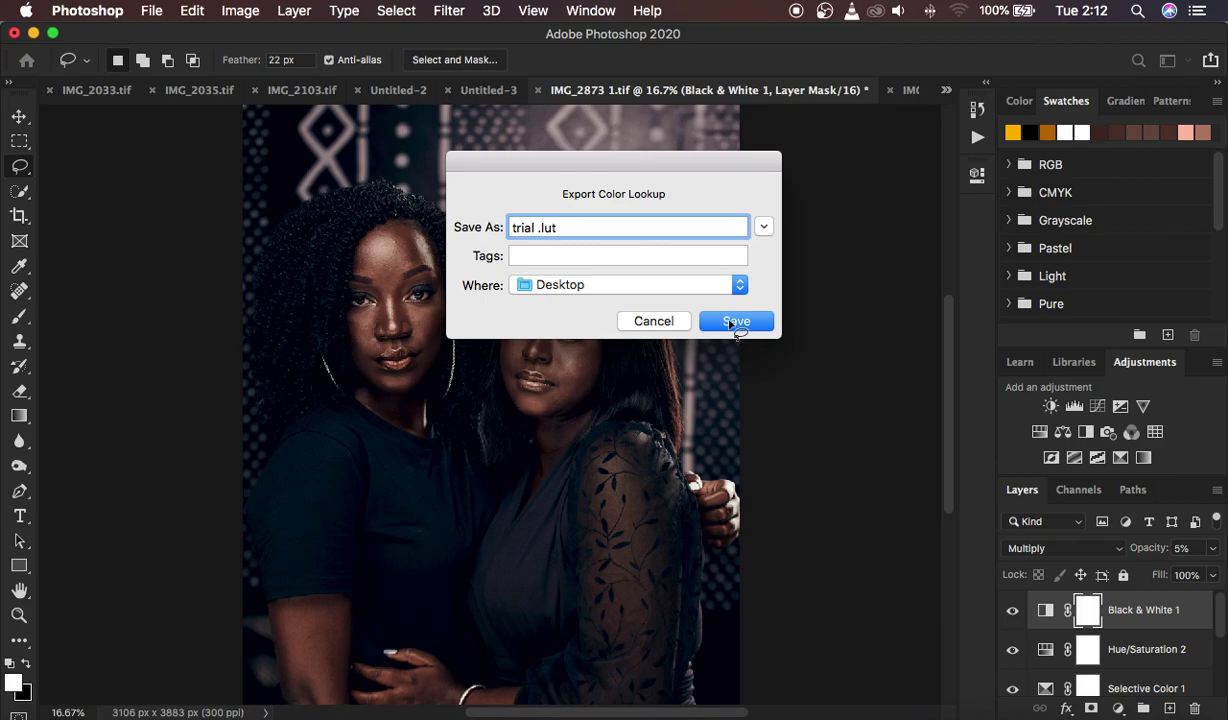
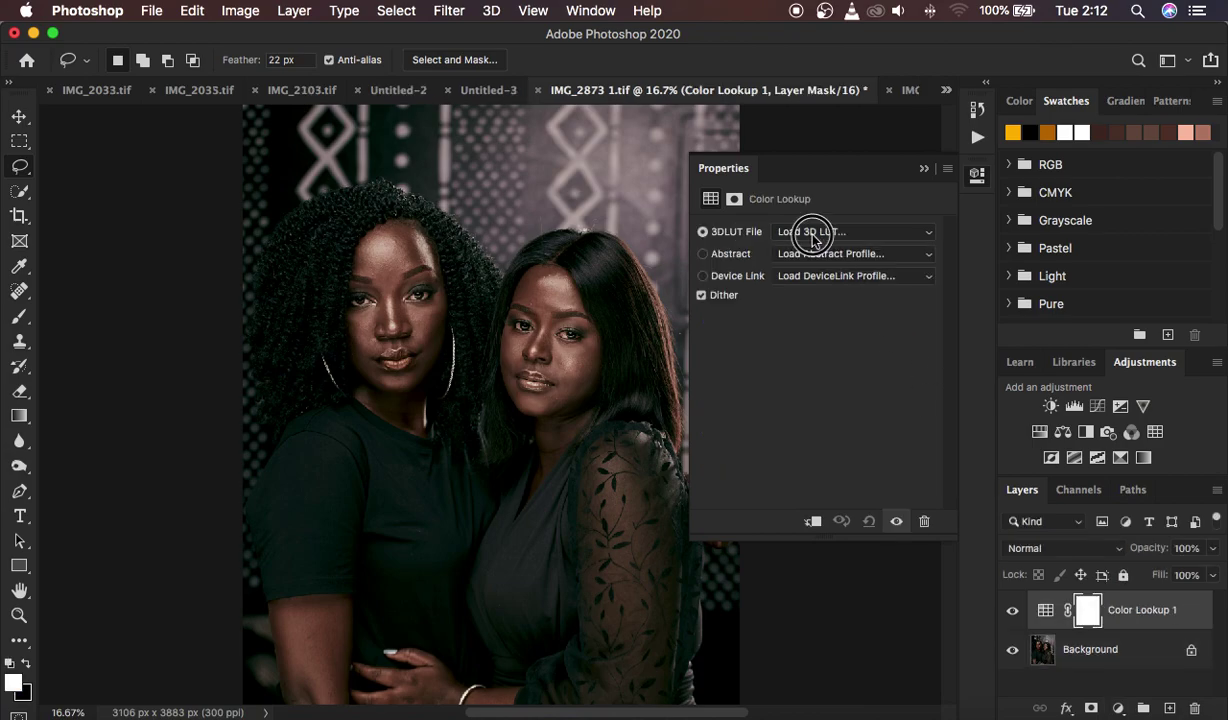
# Load the "trial .CUBE" file from the Desktop as the 3D LUT of the Color Lookup 1 adjustment layer.
pyautogui.click(813, 234)
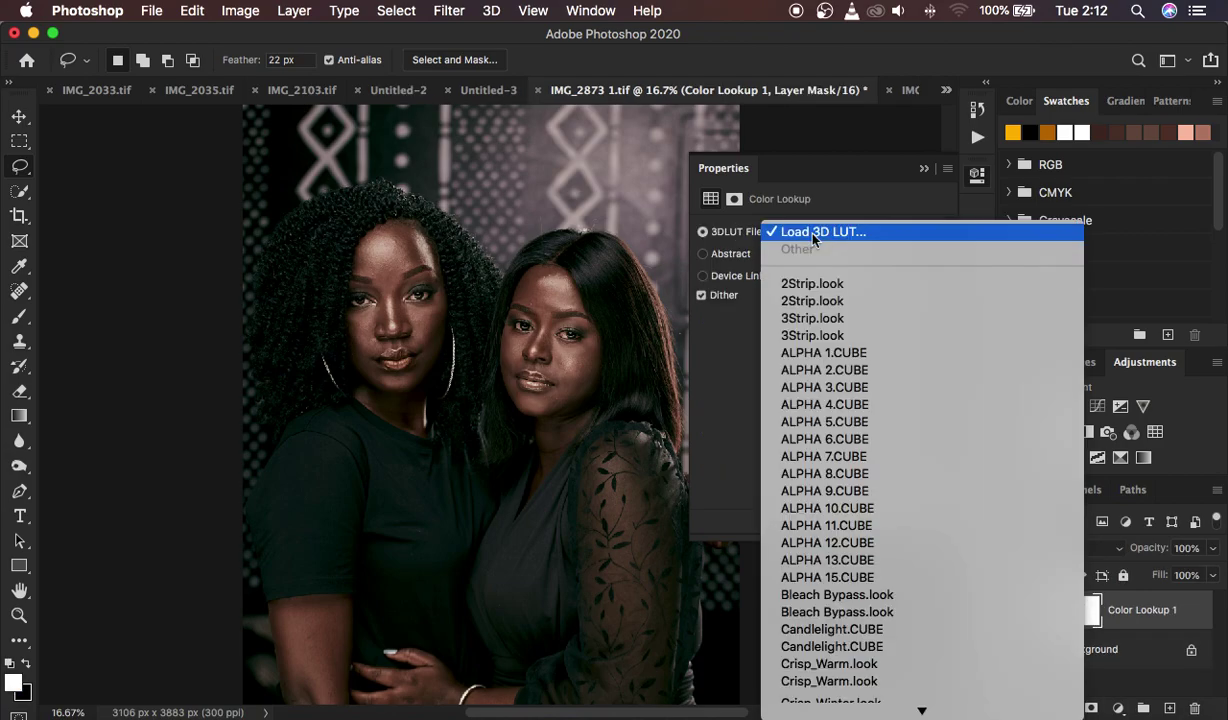
pyautogui.click(840, 234)
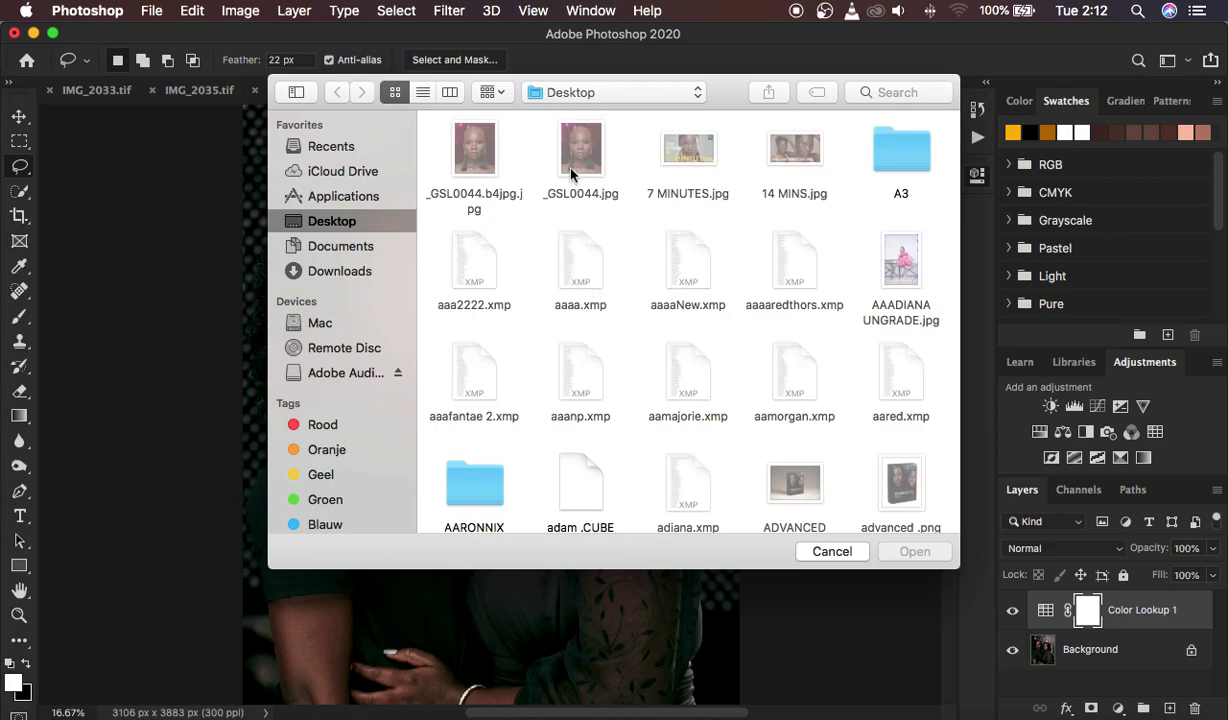
pyautogui.click(889, 170)
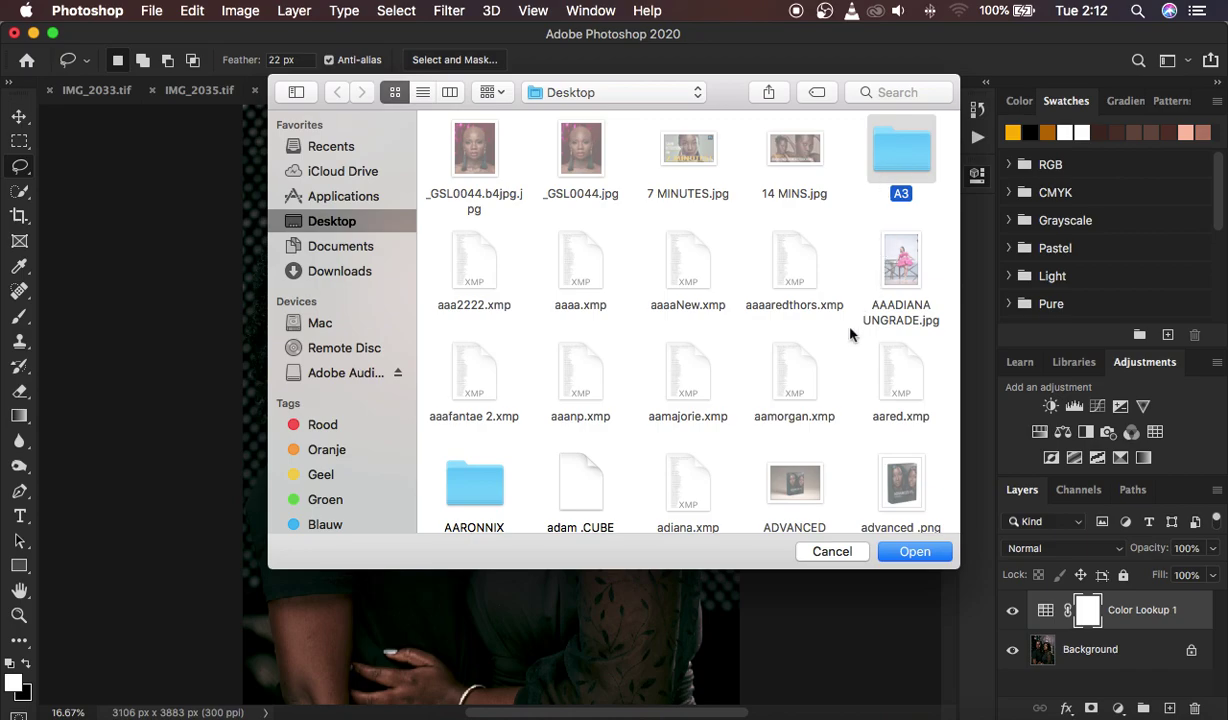
pyautogui.write('trial')
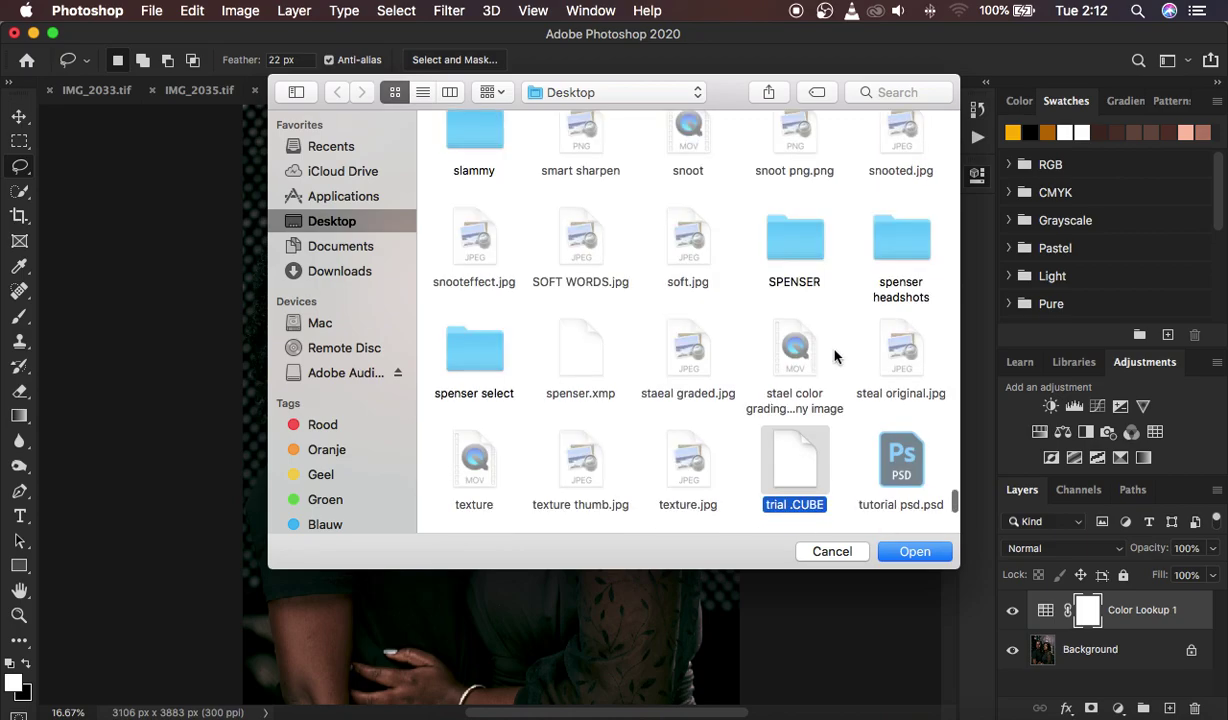
pyautogui.scroll(-2, 836, 356)
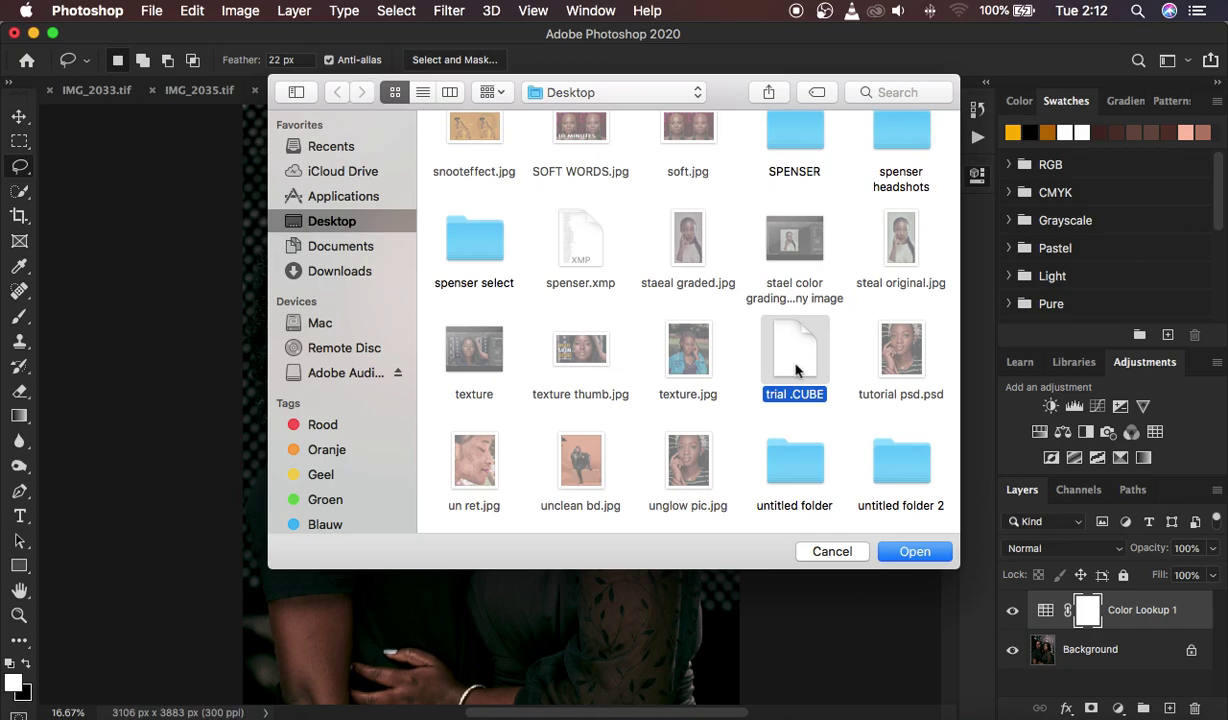
pyautogui.click(905, 553)
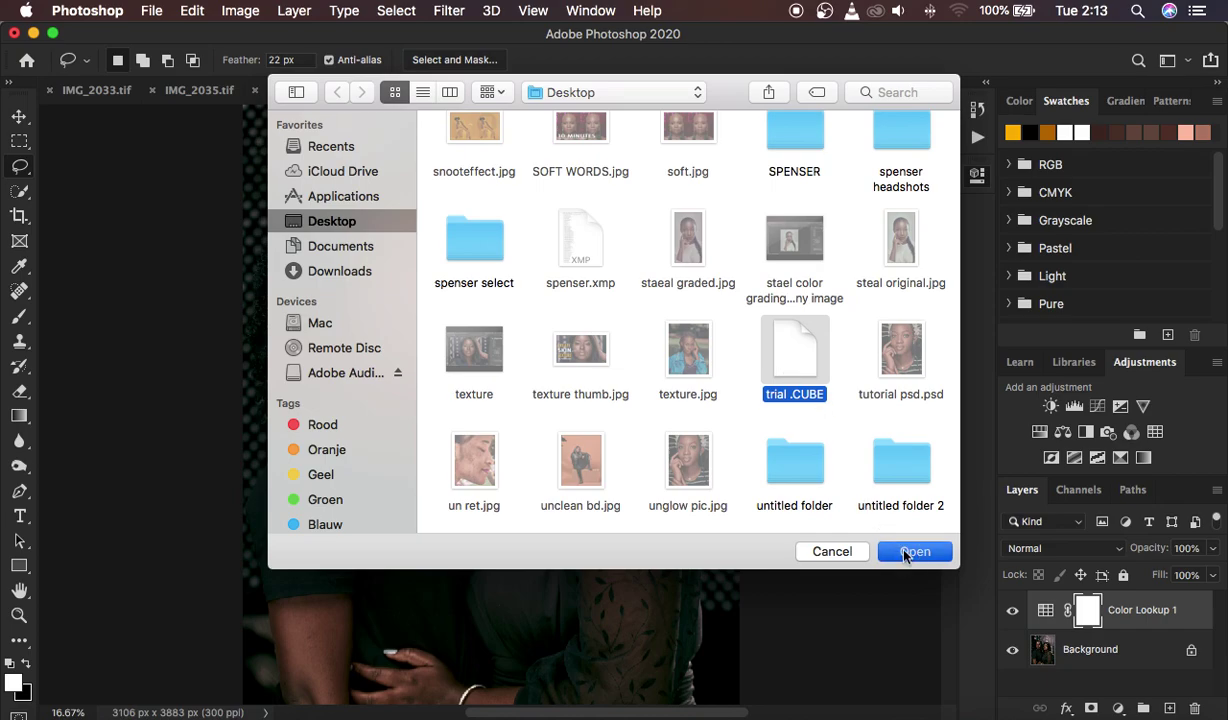
pyautogui.click(905, 553)
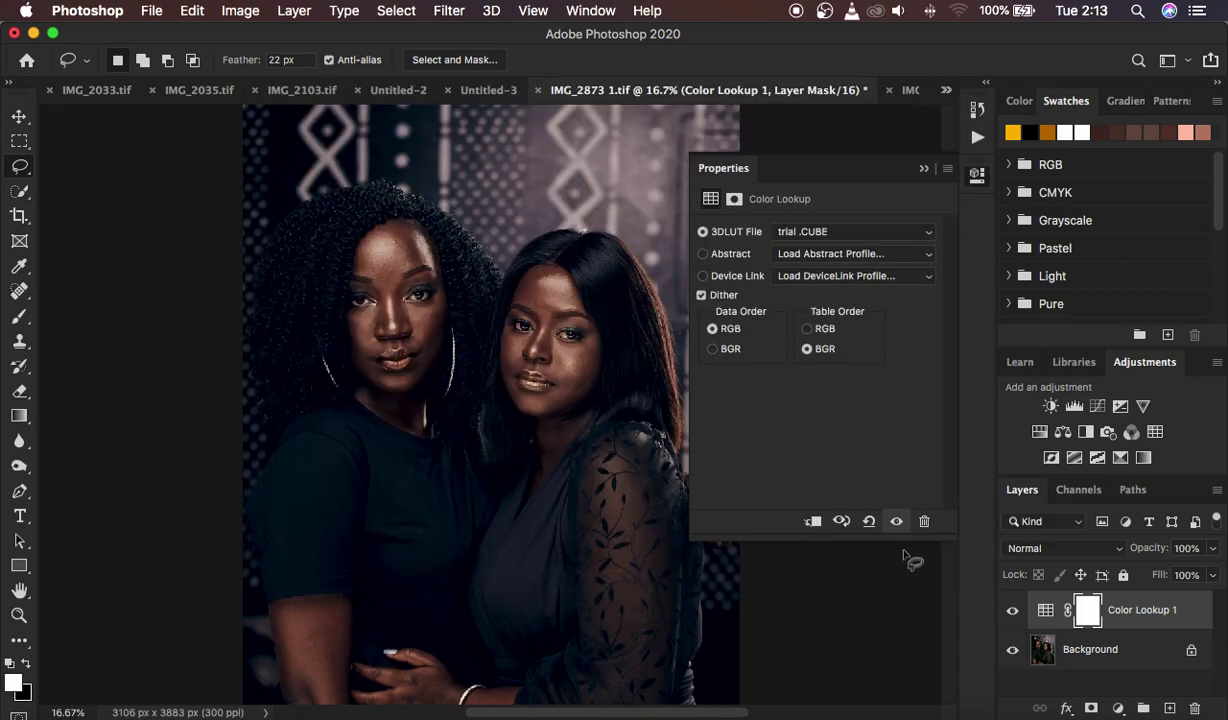
pyautogui.click(922, 170)
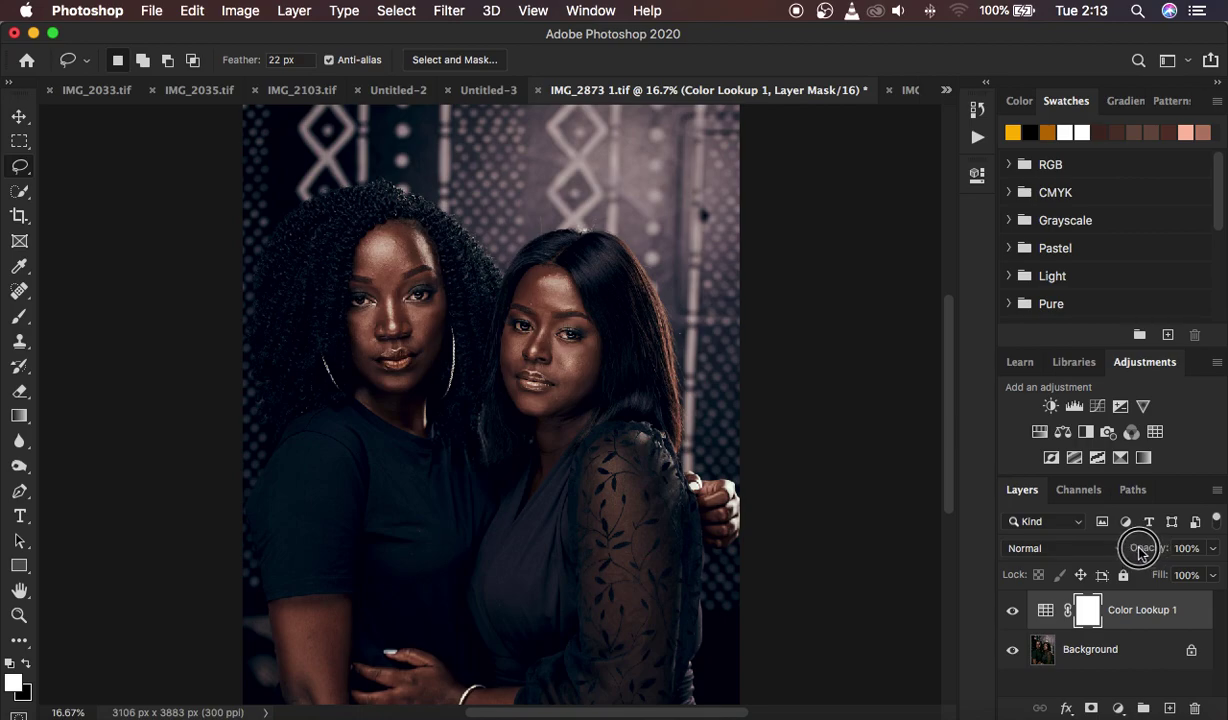
# Reduce the Color Lookup 1 layer's opacity to 79% and compare the portrait with the layer hidden and shown.
pyautogui.moveTo(1142, 552)
pyautogui.mouseDown()
pyautogui.moveTo(1154, 548)
pyautogui.moveTo(1147, 556)
pyautogui.mouseUp()
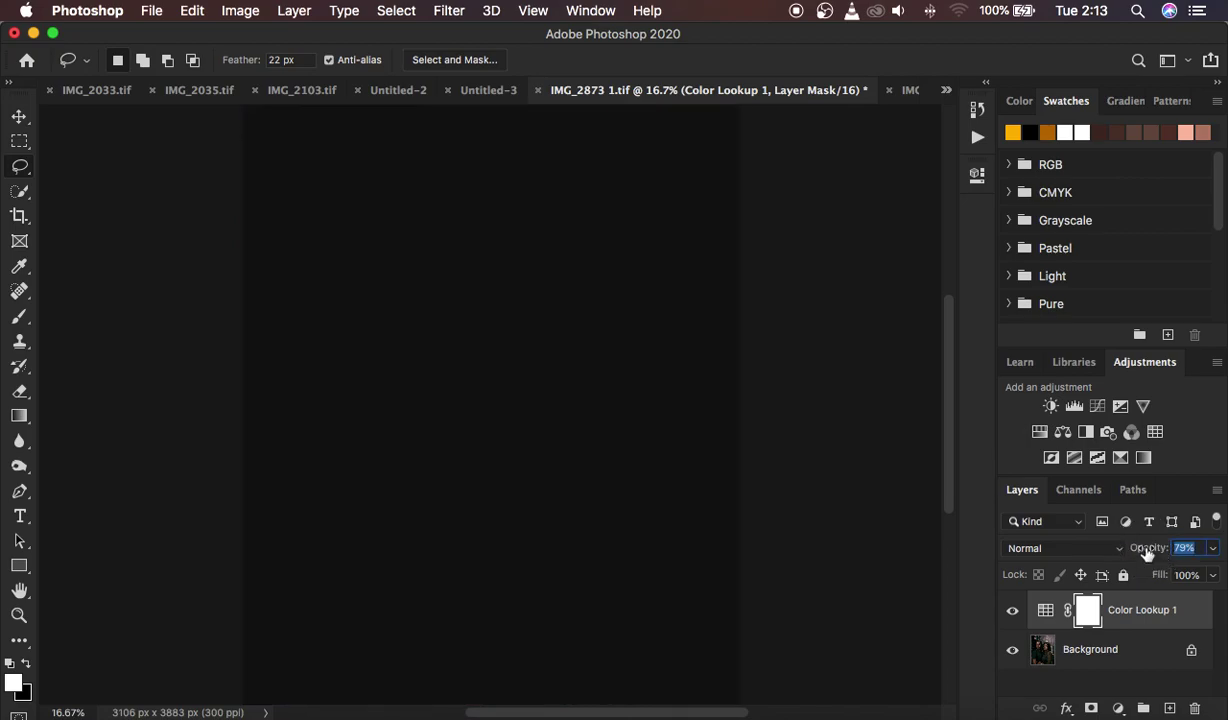
pyautogui.press('super+minus')
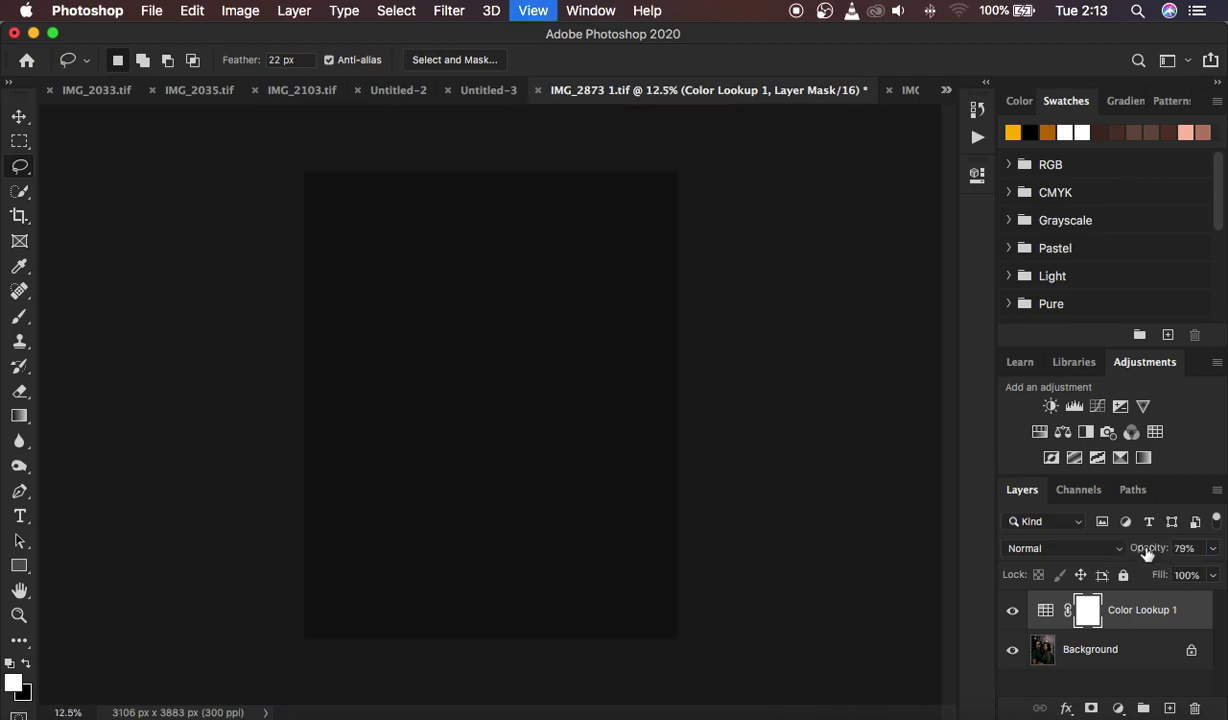
pyautogui.press('super+plus')
pyautogui.press('super+minus')
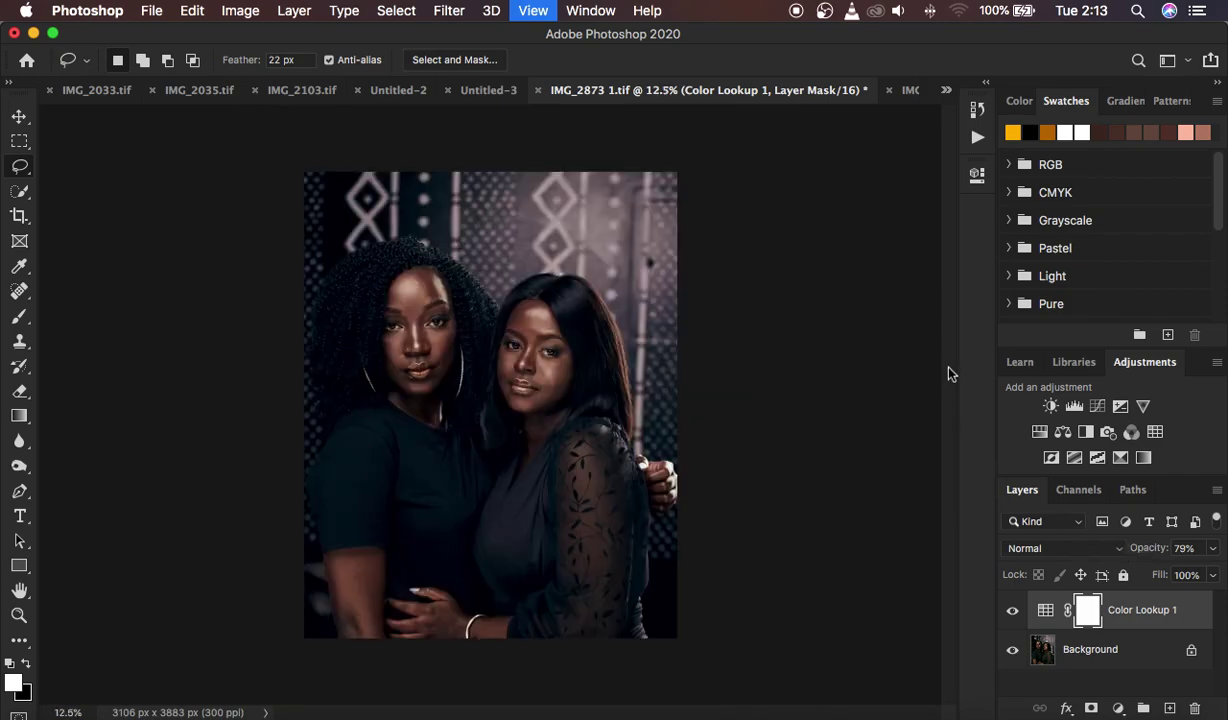
pyautogui.click(1013, 612)
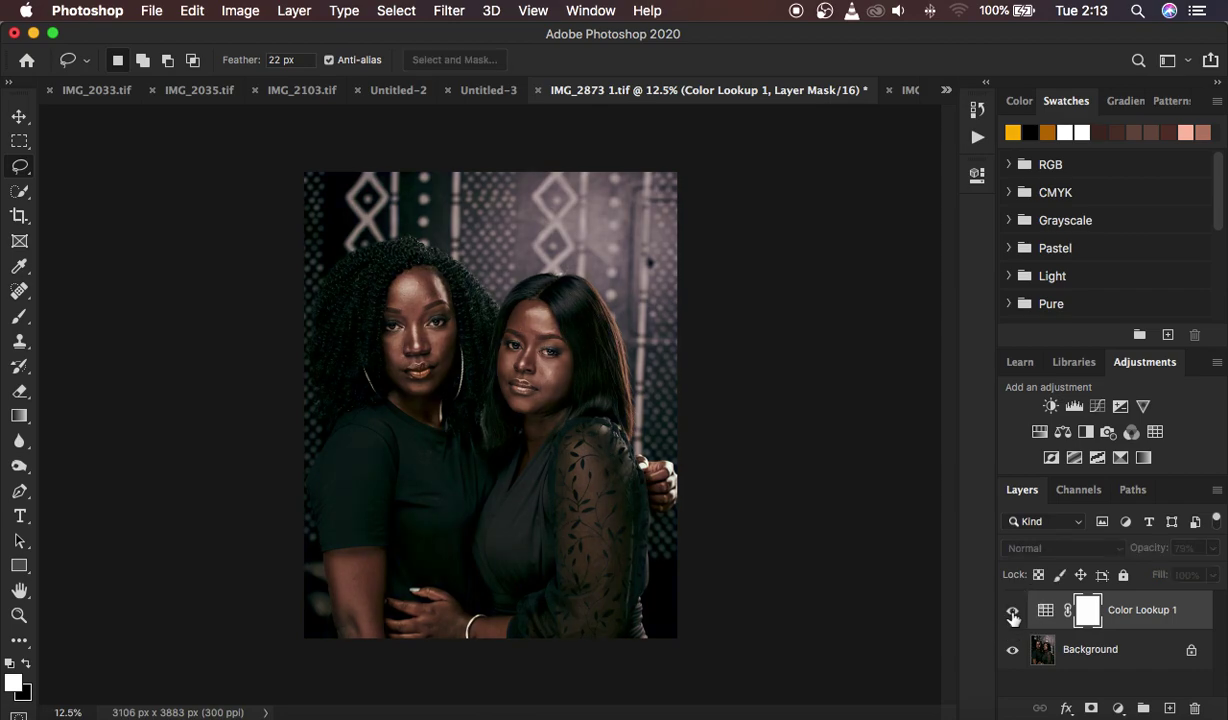
pyautogui.click(1013, 612)
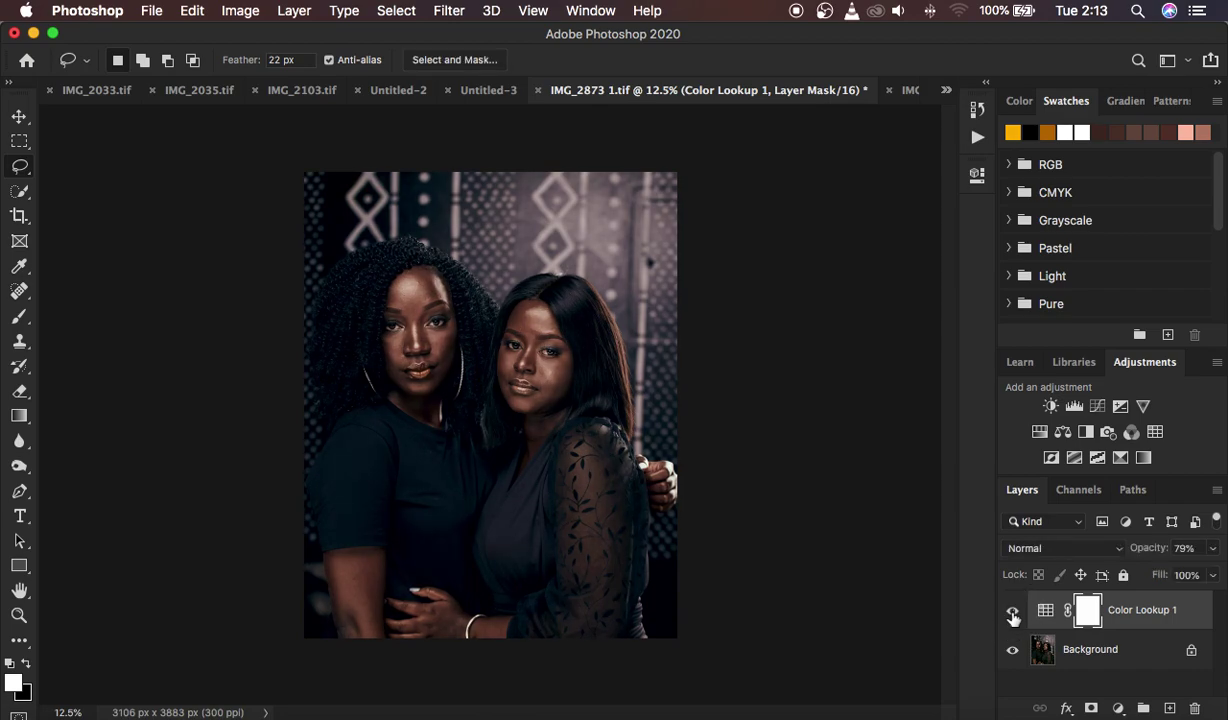